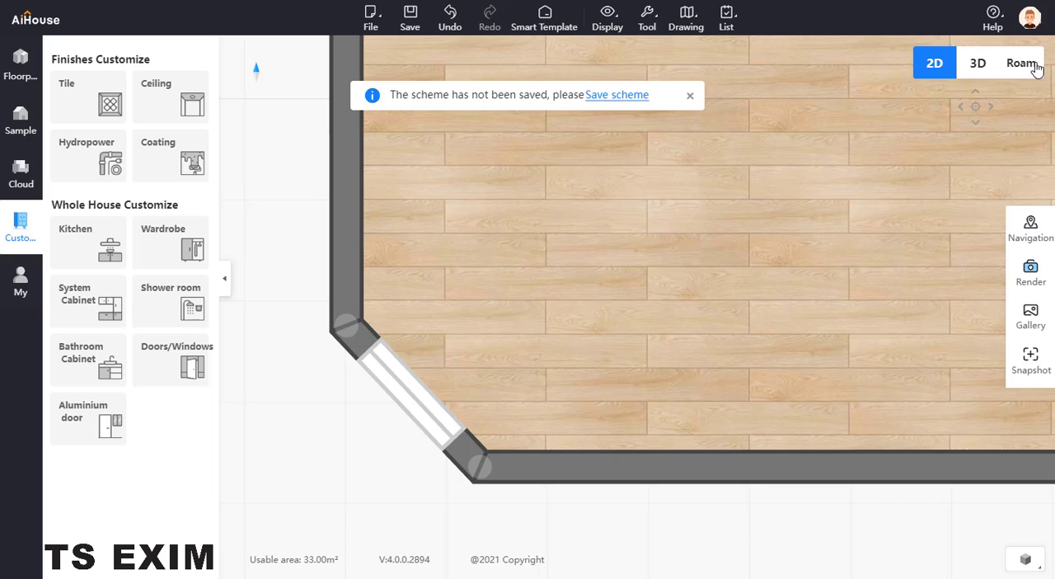
Step: Set the elevation of the plastic steel window in the angled corner wall to 1200
left_click(1022, 63)
left_click(479, 382)
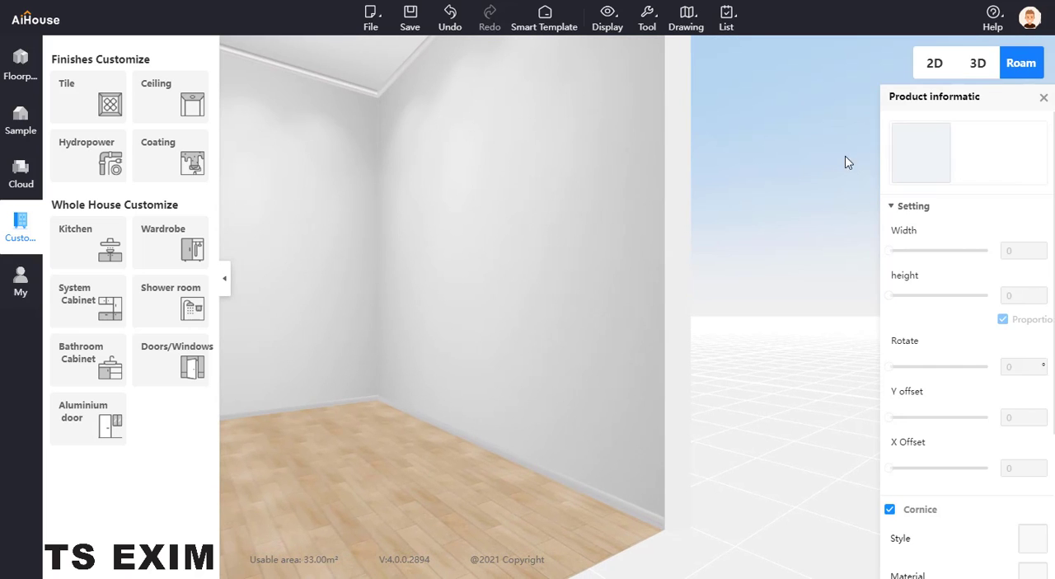
left_click(934, 65)
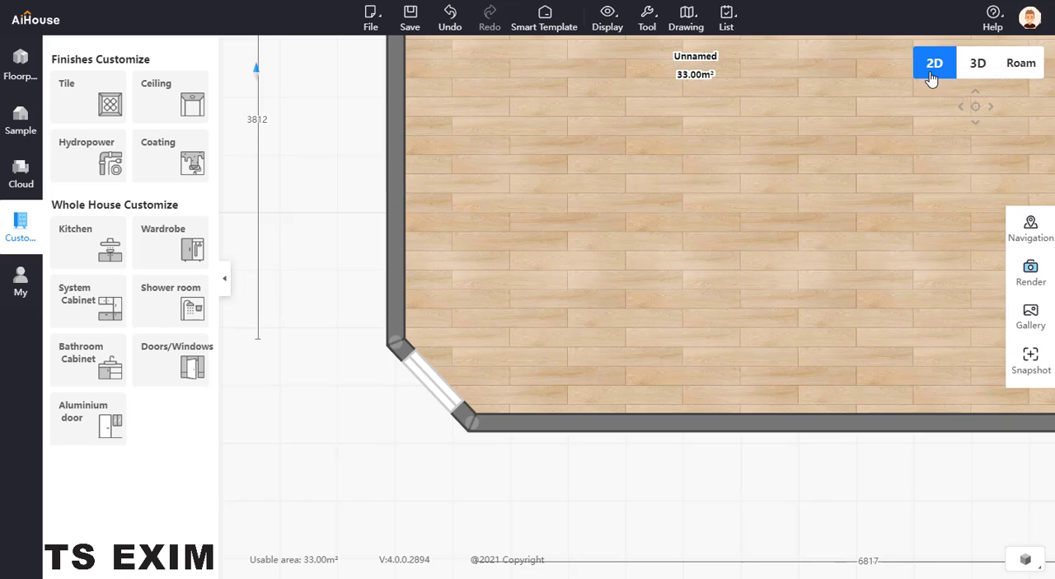
left_click(444, 384)
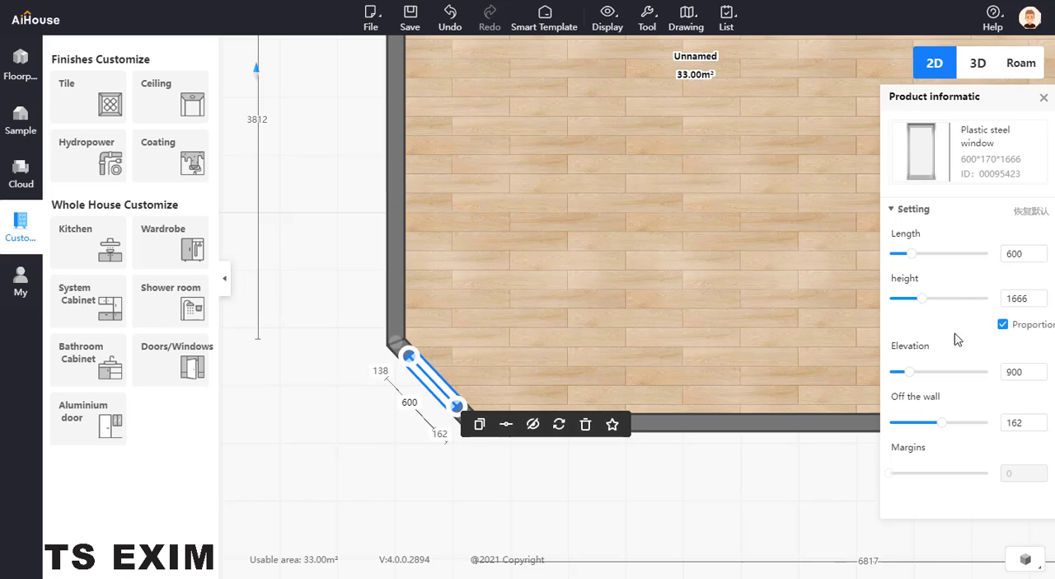
left_click_drag(1028, 372, 994, 372)
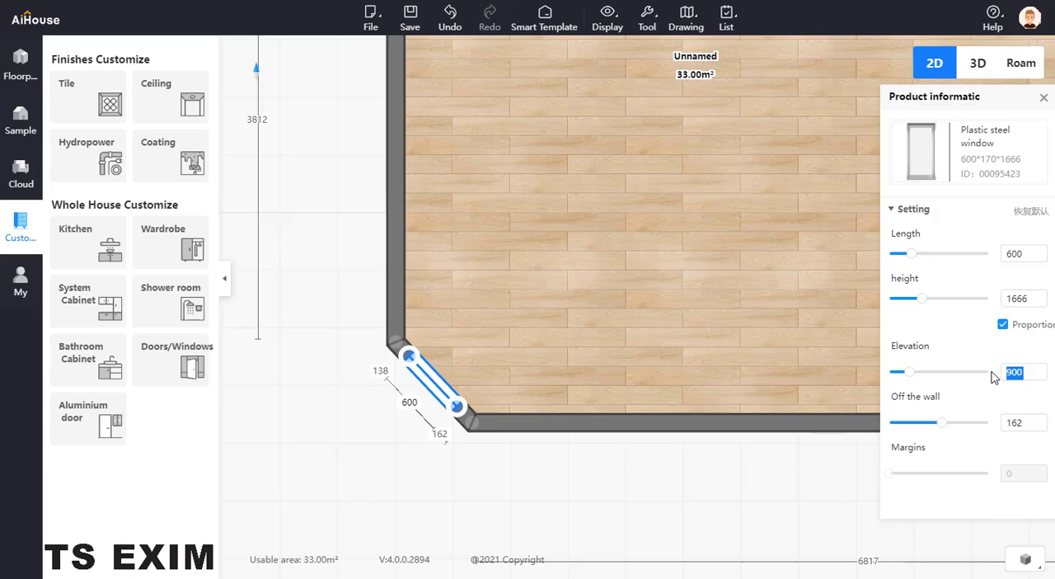
key("Return")
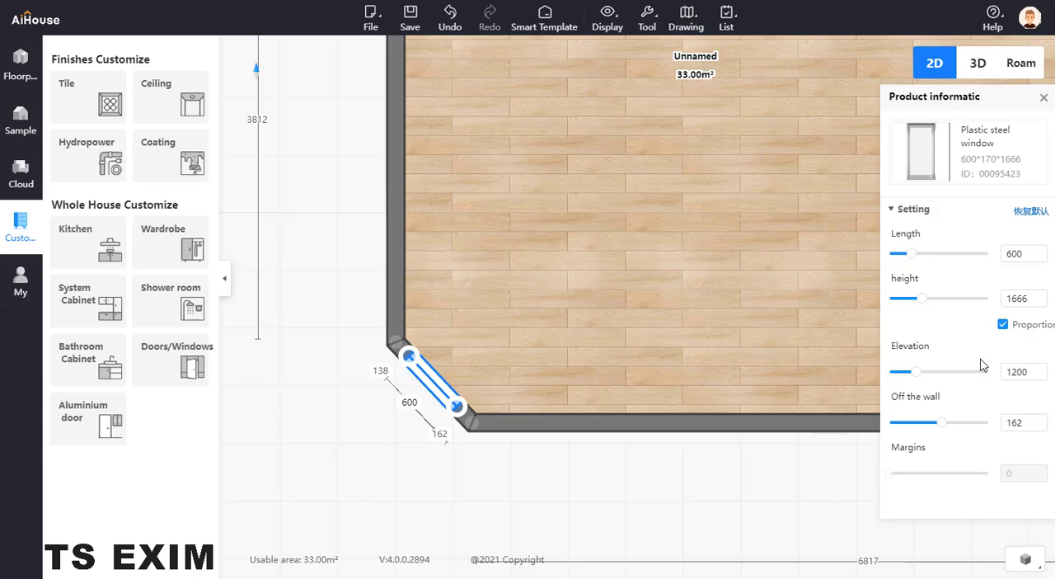
Step: Show the corner window in the Roam view and hide the Trim/Skirting layer
left_click(1027, 64)
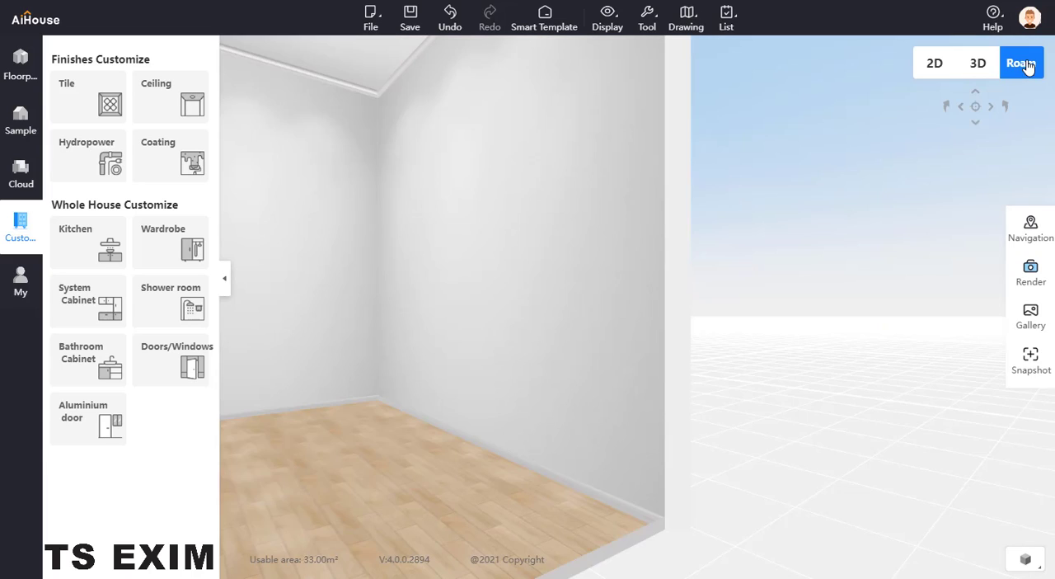
left_click_drag(573, 233, 658, 338)
scroll(658, 338, "up", 3)
left_click(596, 413)
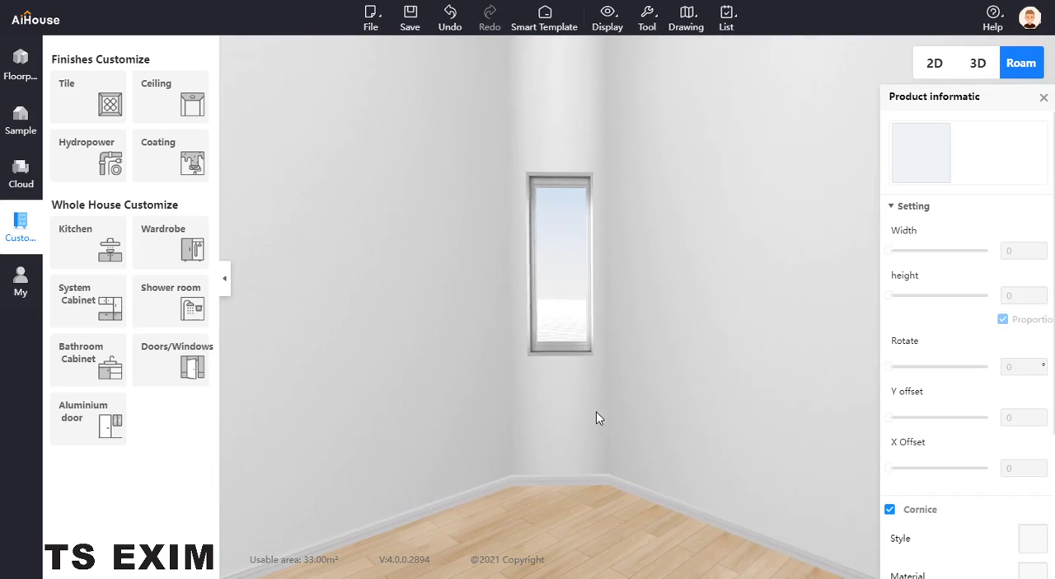
left_click_drag(662, 393, 695, 375)
key("w")
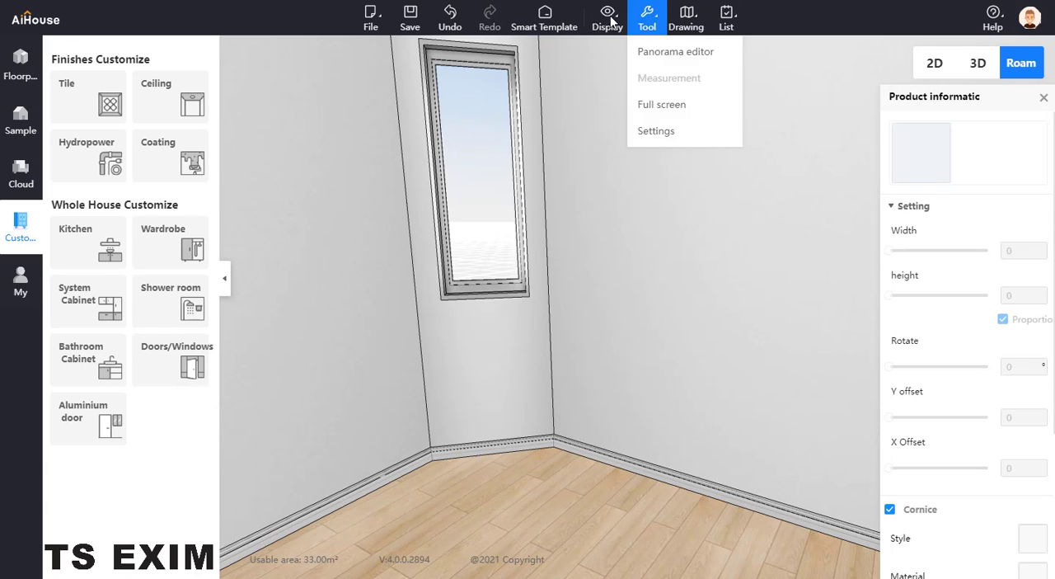
mouse_move(611, 21)
left_click(641, 185)
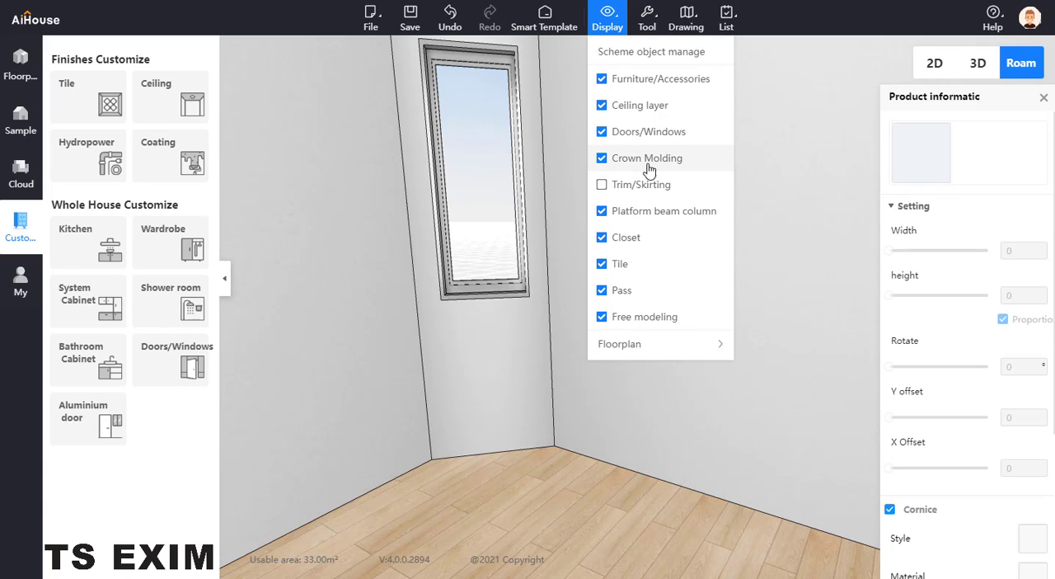
Step: Set the current storey height to 3000 mm in the wall settings and close the product information
mouse_move(647, 23)
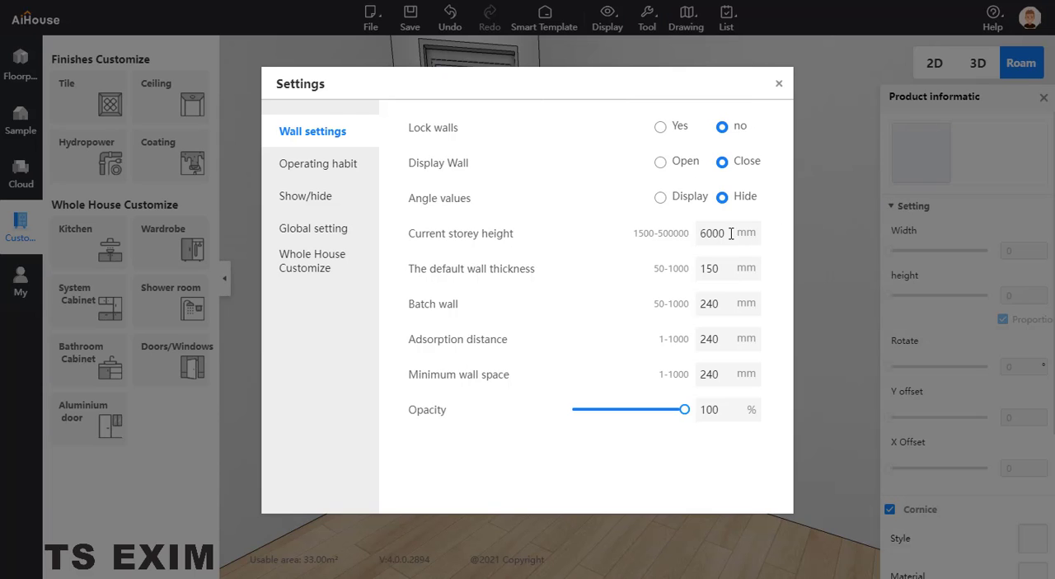
double_click(731, 233)
type("3")
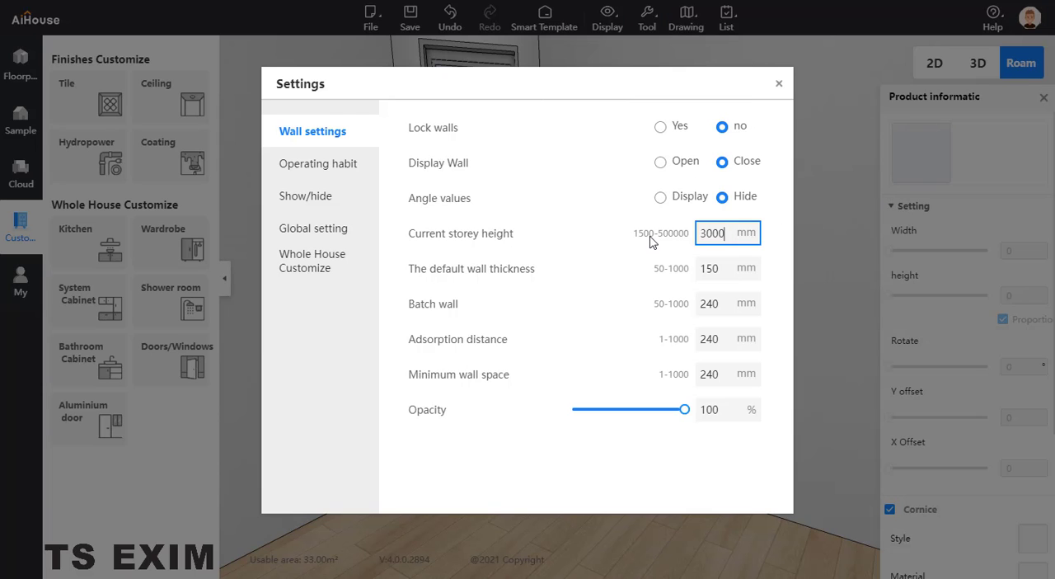
left_click(650, 241)
left_click(778, 88)
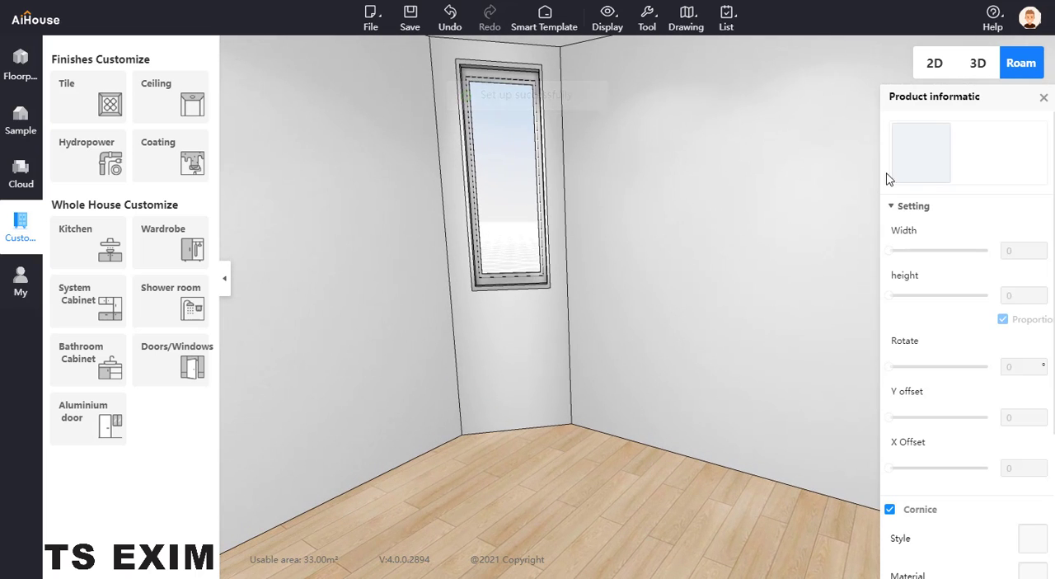
left_click(1043, 96)
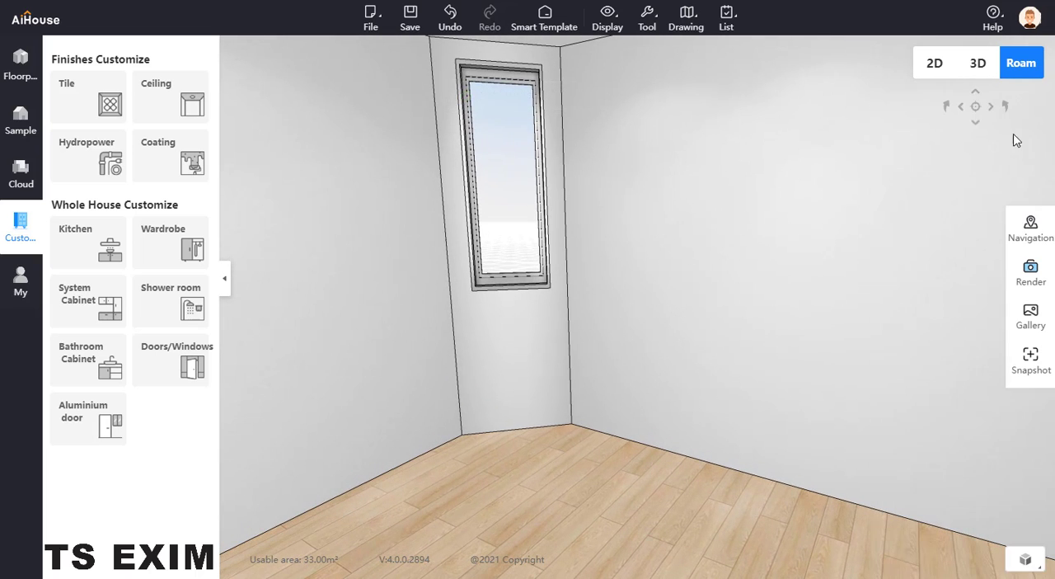
Step: Start a custom kitchen design and place an 800*550*680 Double door cabinet against the wall adjoining the window wall
left_click_drag(717, 320, 644, 320)
left_click(74, 247)
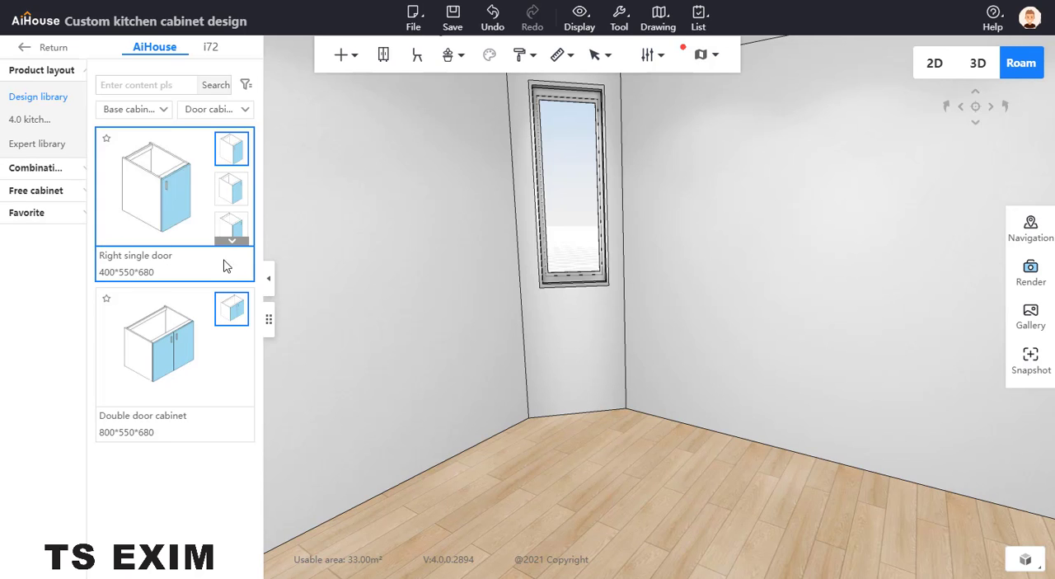
left_click_drag(413, 328, 373, 331)
left_click(169, 330)
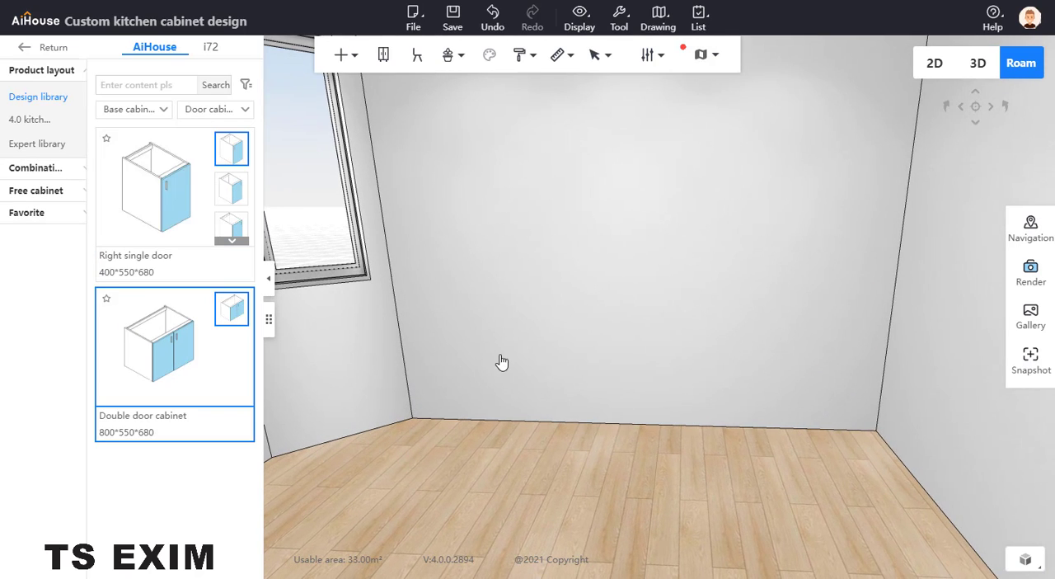
left_click(497, 360)
left_click_drag(385, 431, 461, 433)
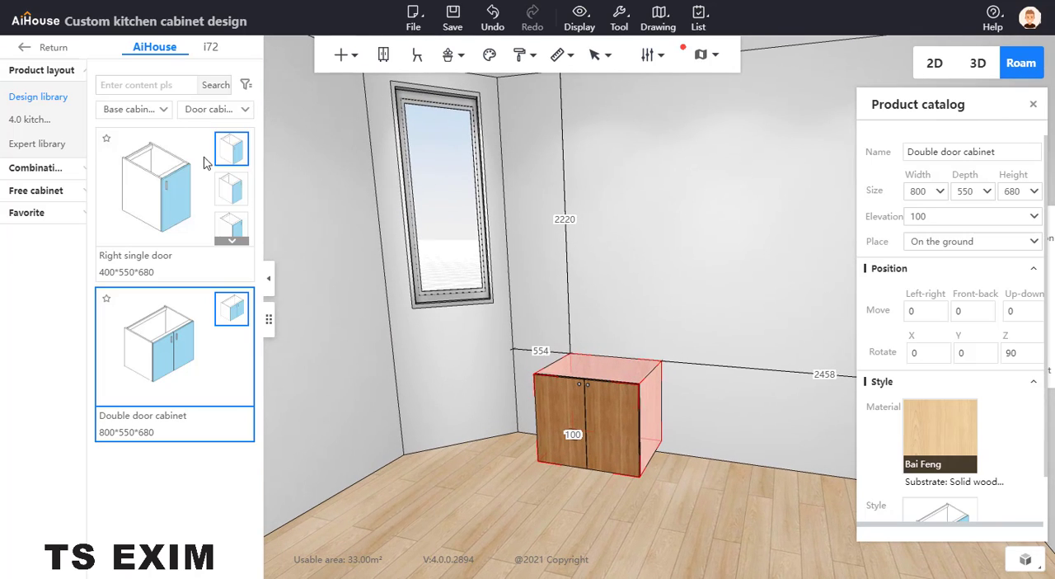
Step: Browse the Corner base cabinet models in the base cabinet design library
left_click(215, 108)
left_click(214, 202)
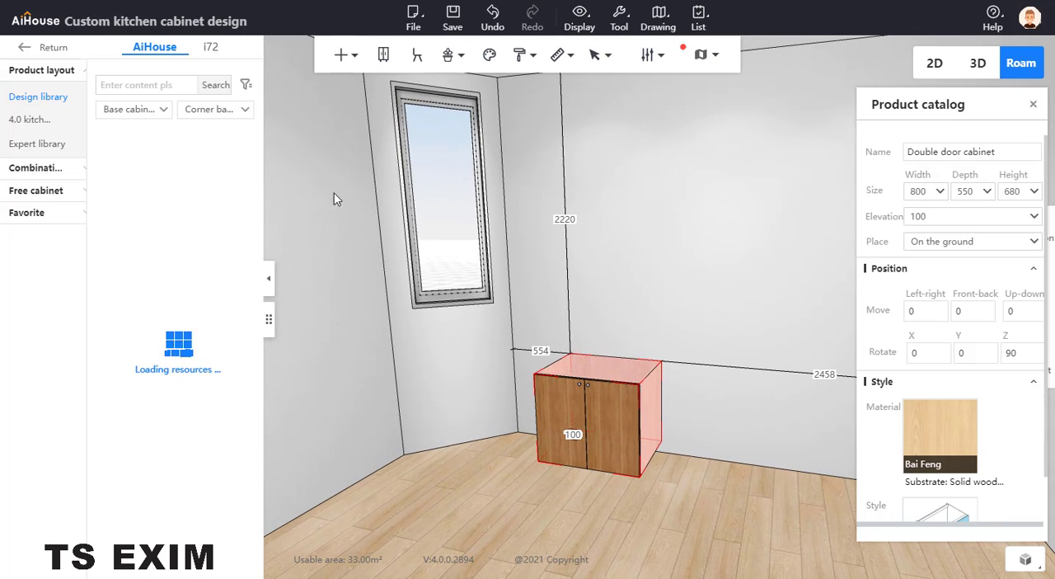
scroll(222, 312, "down", 5)
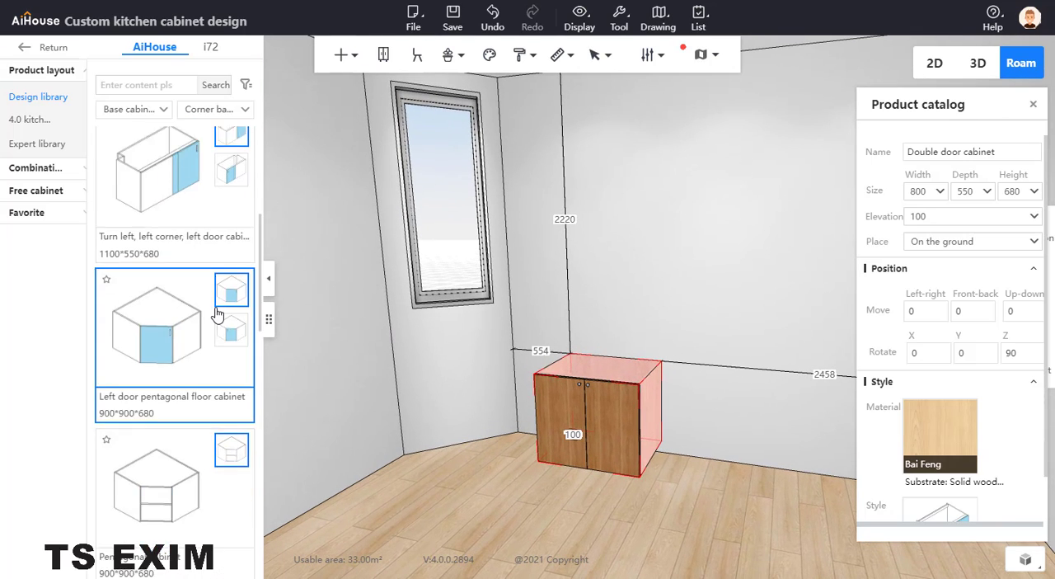
scroll(188, 276, "down", 9)
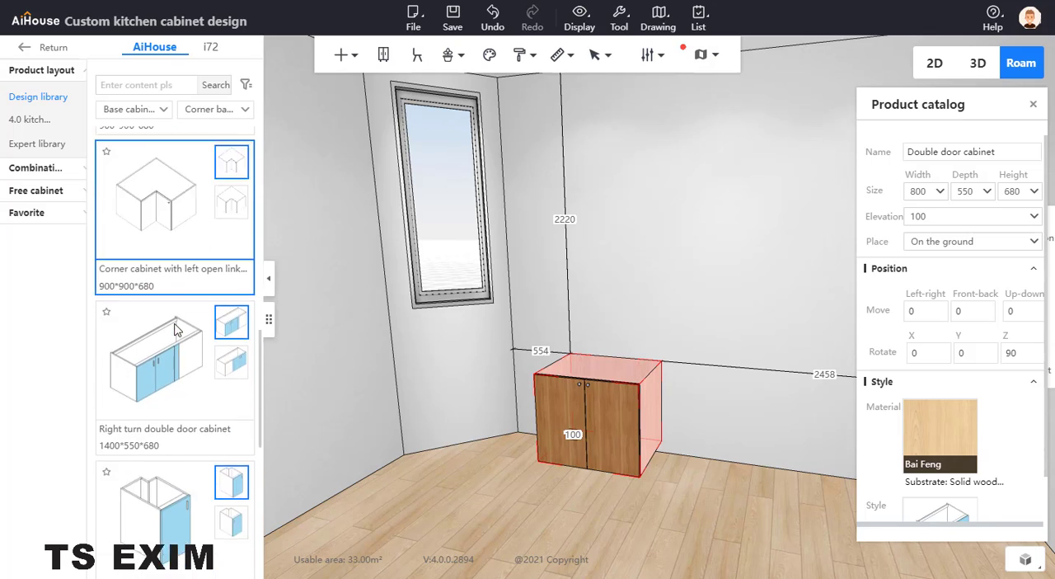
scroll(172, 324, "down", 3)
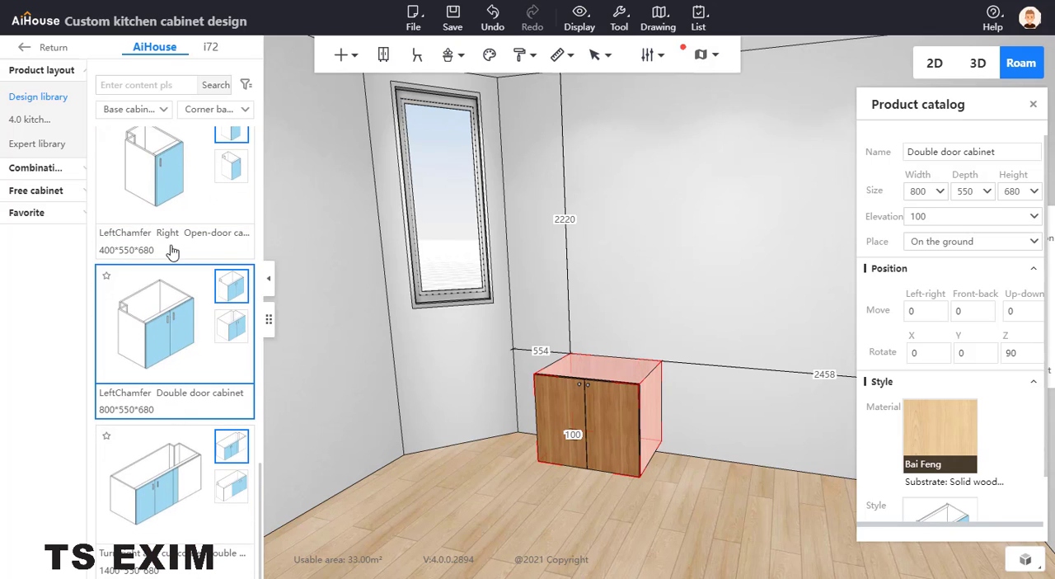
left_click(223, 108)
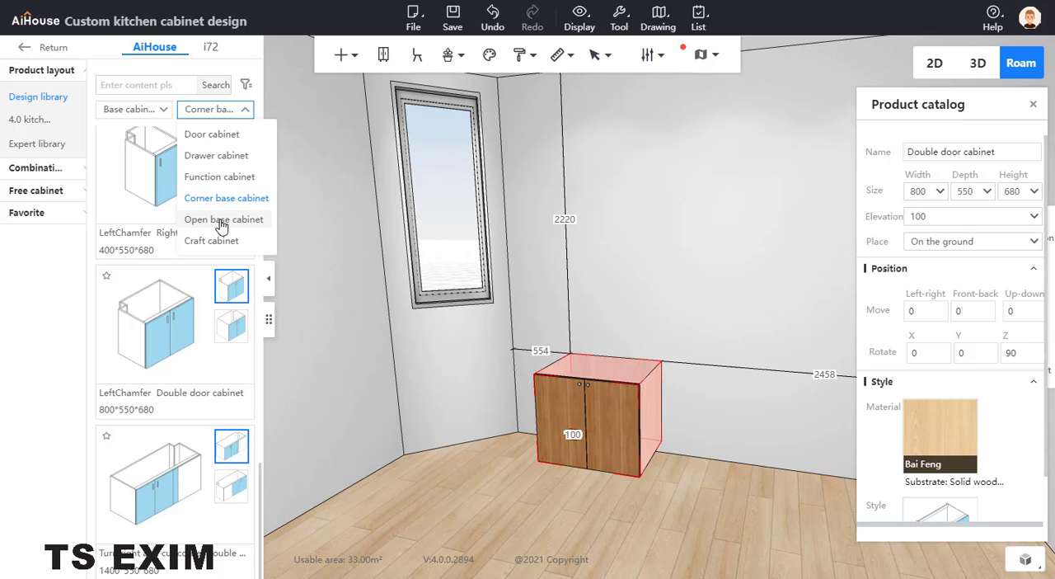
Step: Move the double door cabinet against the angled wall under the window and set its width to 900
scroll(642, 336, "up", 3)
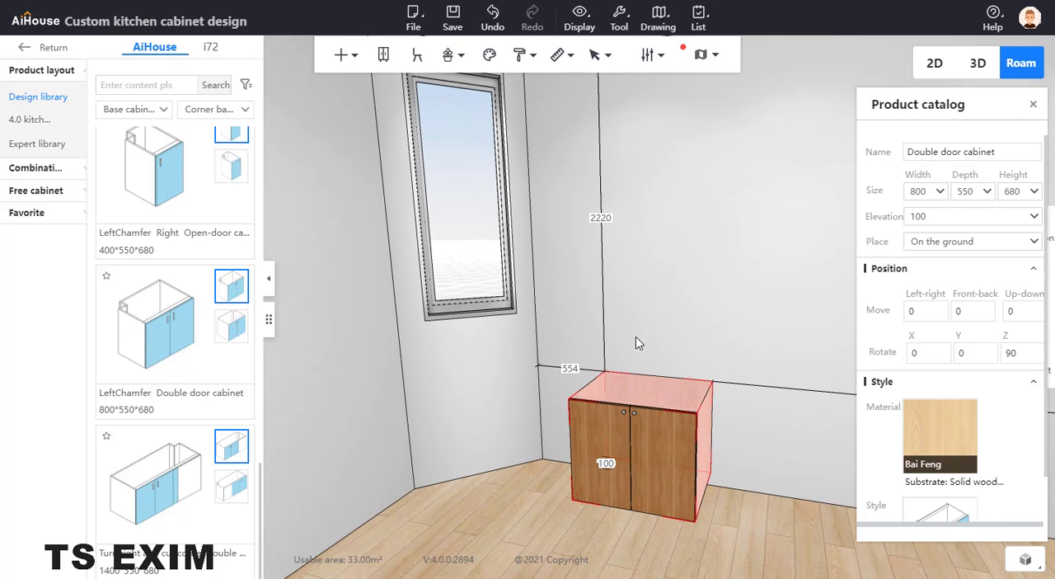
left_click_drag(635, 384, 475, 383)
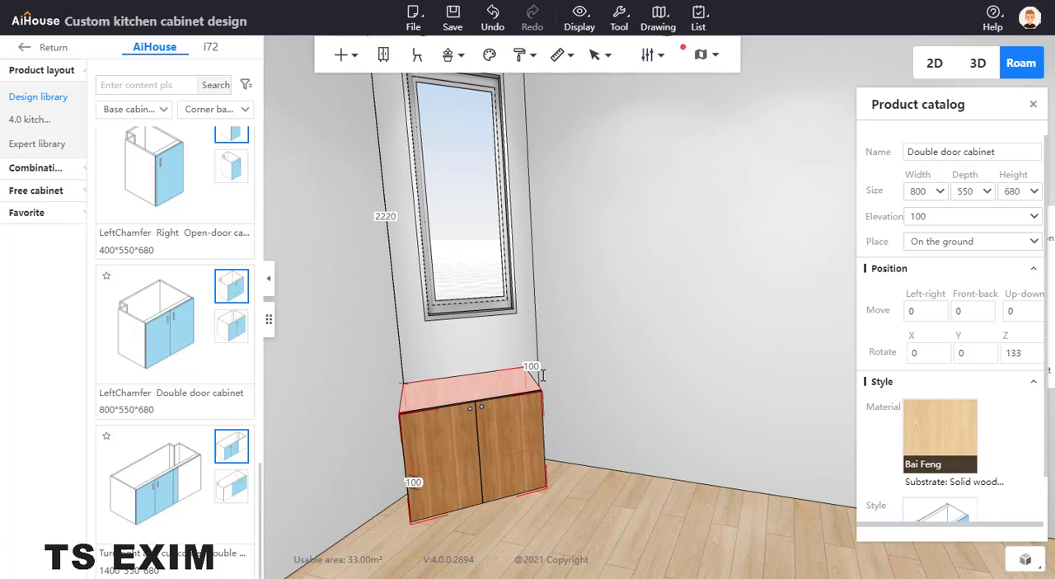
double_click(916, 190)
type("900")
key("Return")
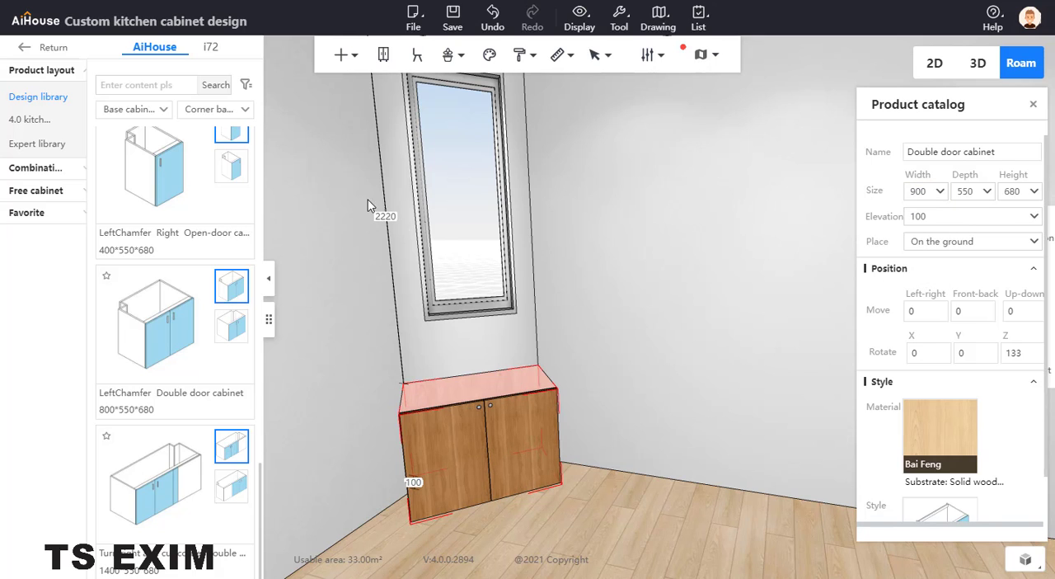
Step: Add a second 800*550*680 Double door cabinet from the door cabinet models and position it against the wall adjoining the window wall
scroll(165, 188, "down", 3)
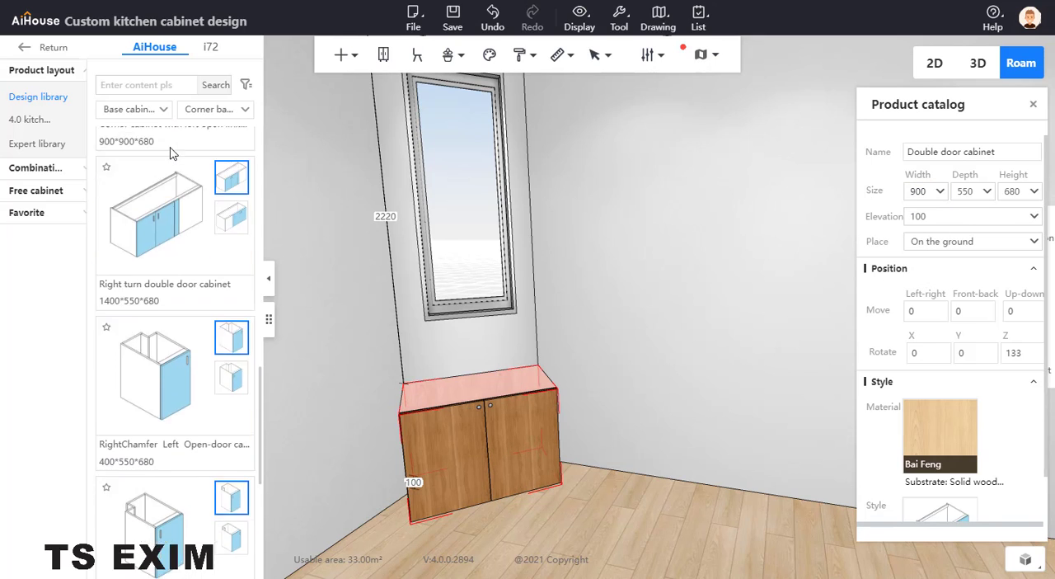
scroll(177, 144, "up", 5)
left_click(186, 115)
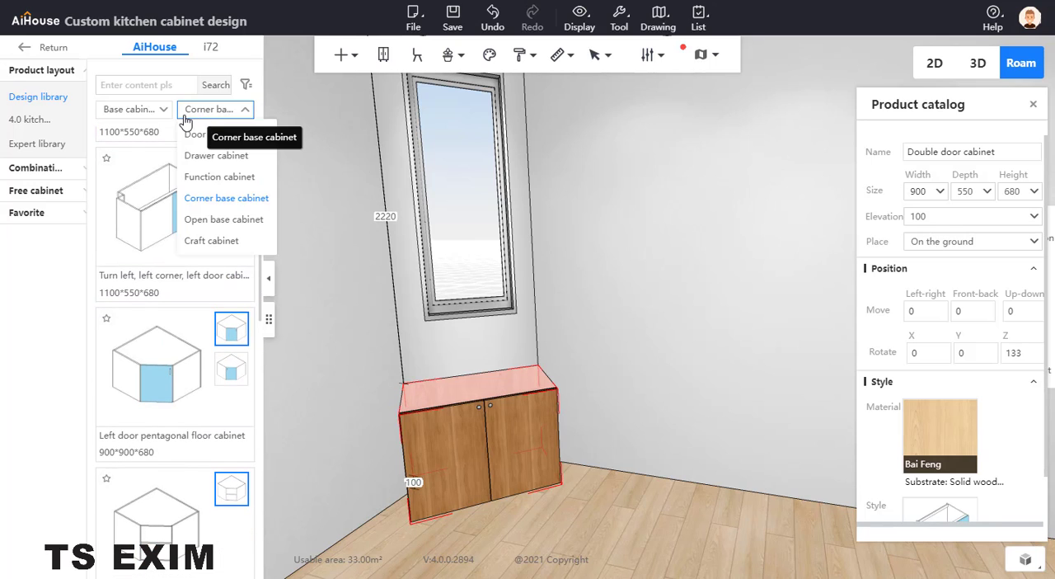
left_click(194, 133)
left_click(159, 333)
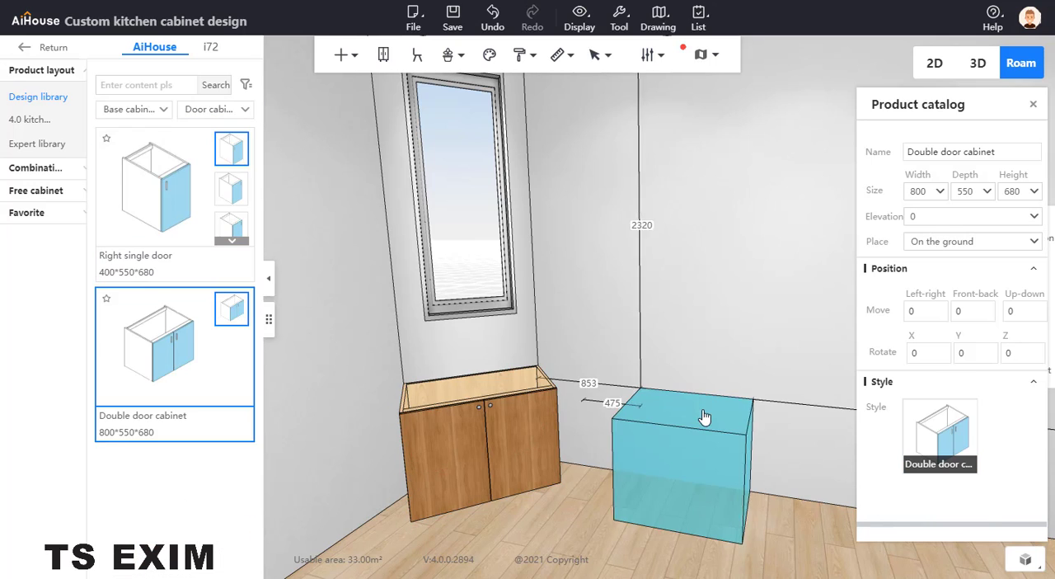
left_click(614, 387)
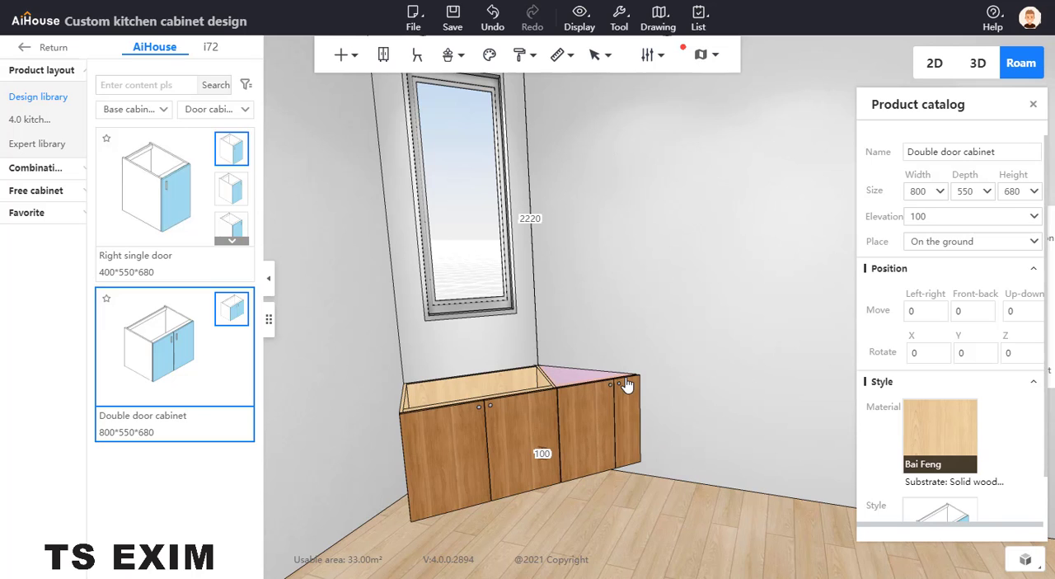
right_click_drag(581, 379, 512, 371)
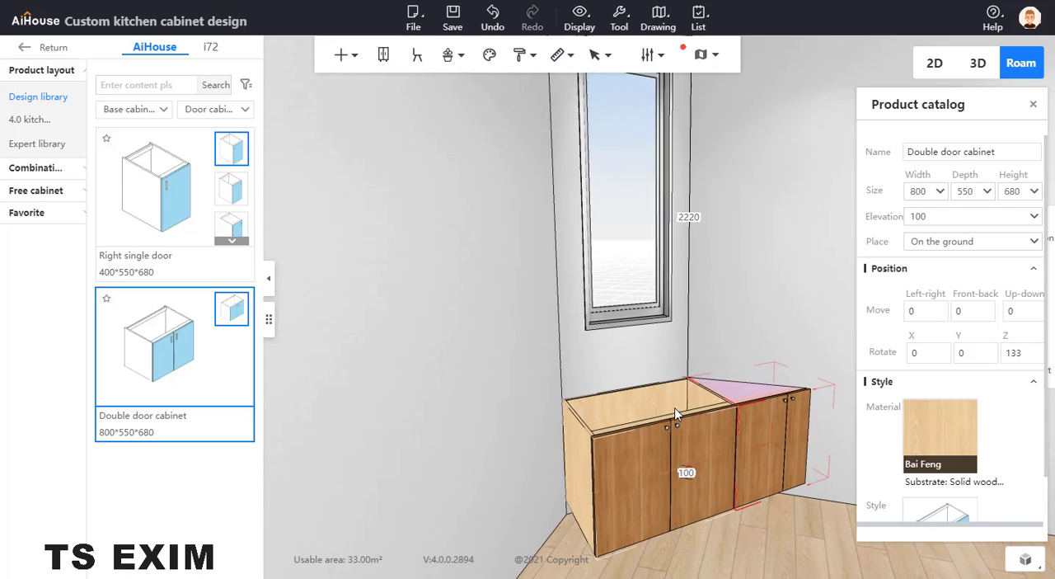
left_click_drag(512, 372, 595, 390)
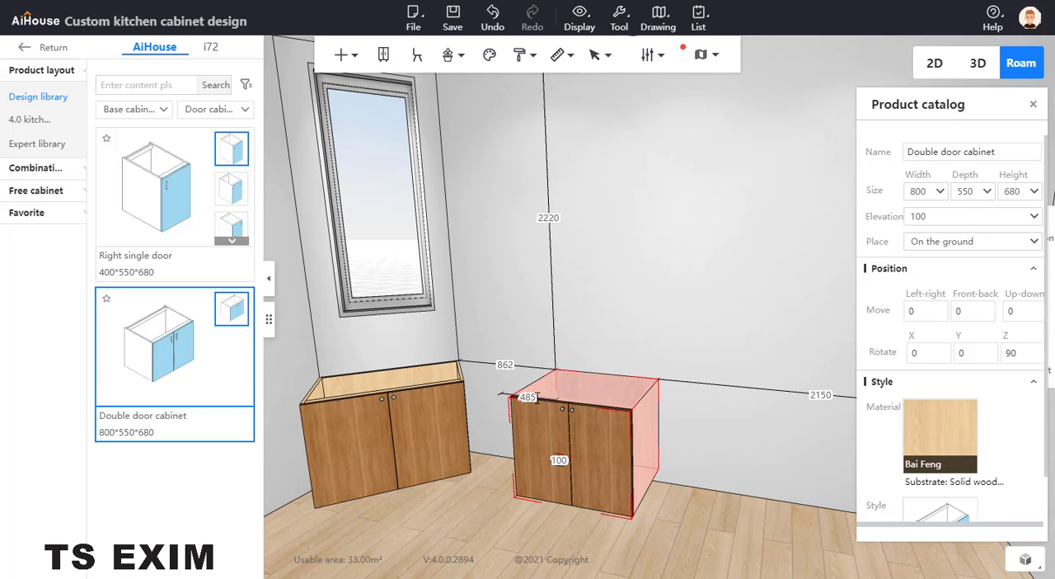
Step: Set the second cabinet's distance to the cabinet under the window to 0
left_click(532, 397)
type("0")
key("Return")
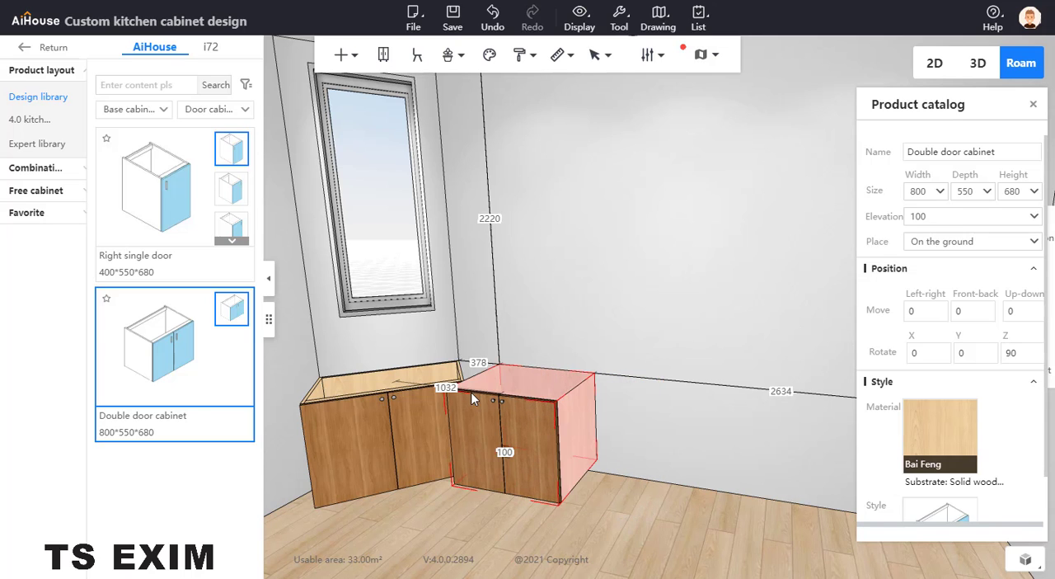
Step: Set the width of the double door cabinet under the window to 800
scroll(569, 387, "up", 3)
scroll(590, 411, "down", 5)
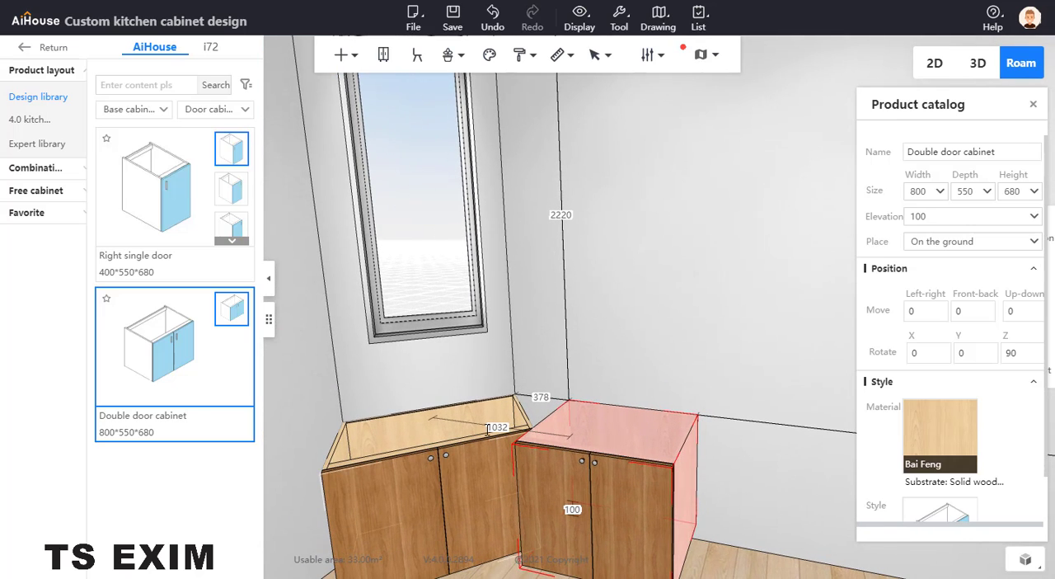
left_click(495, 424)
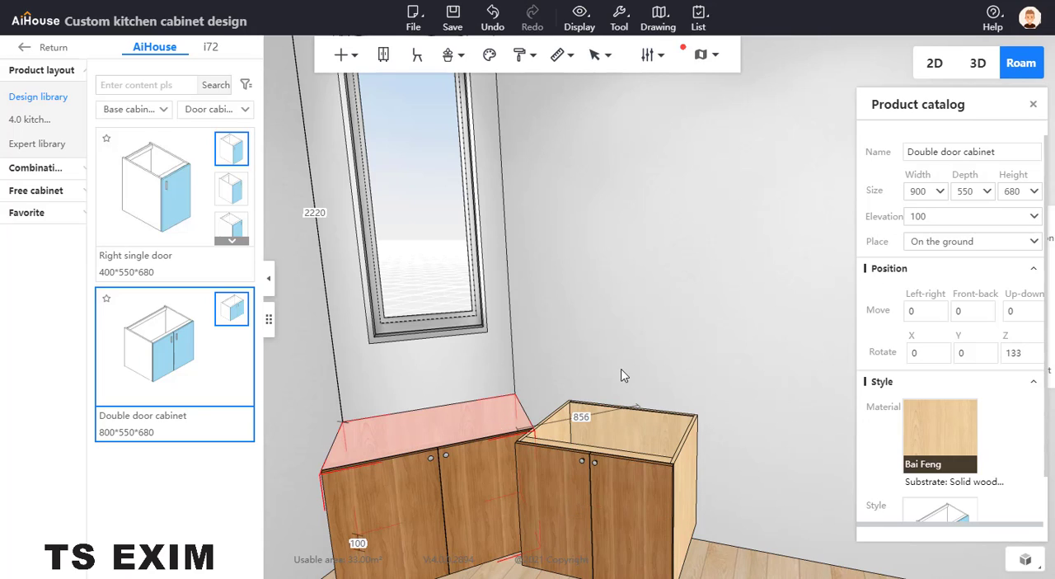
double_click(910, 191)
type("800")
key("Return")
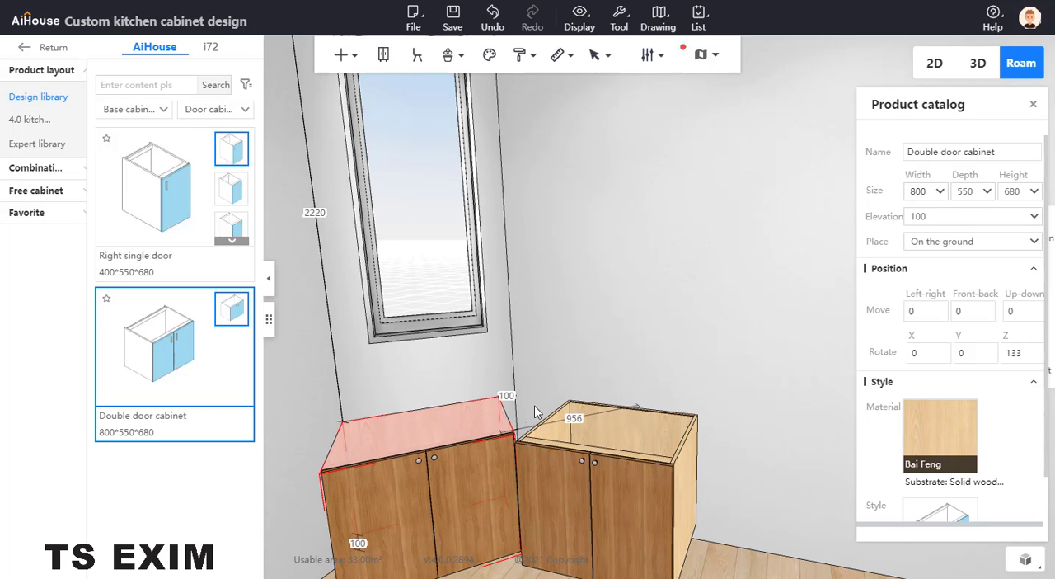
Step: Set the depth of the double door cabinet under the window to 600
key("w")
key("a")
key("s")
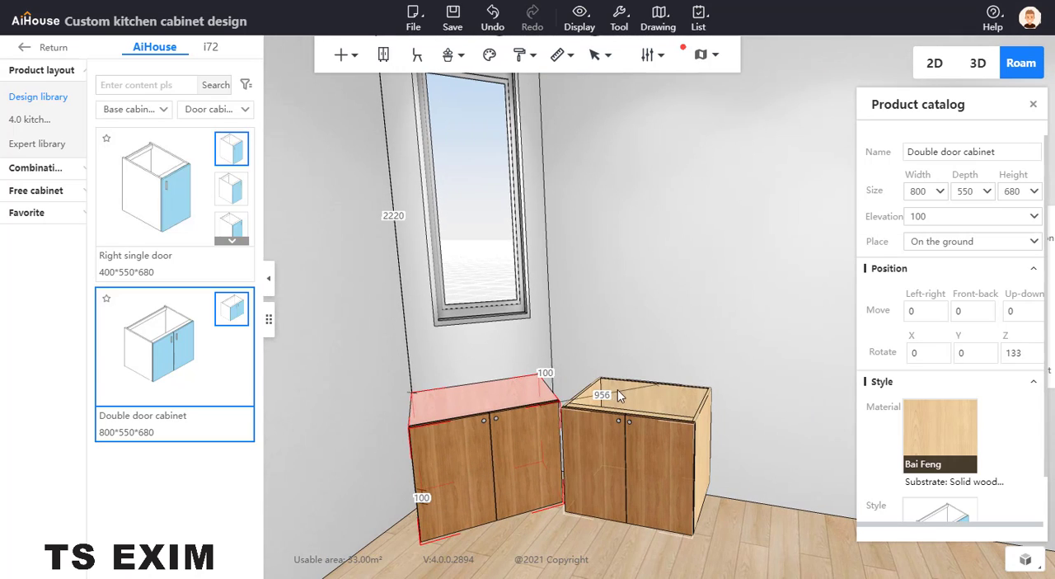
left_click(629, 392)
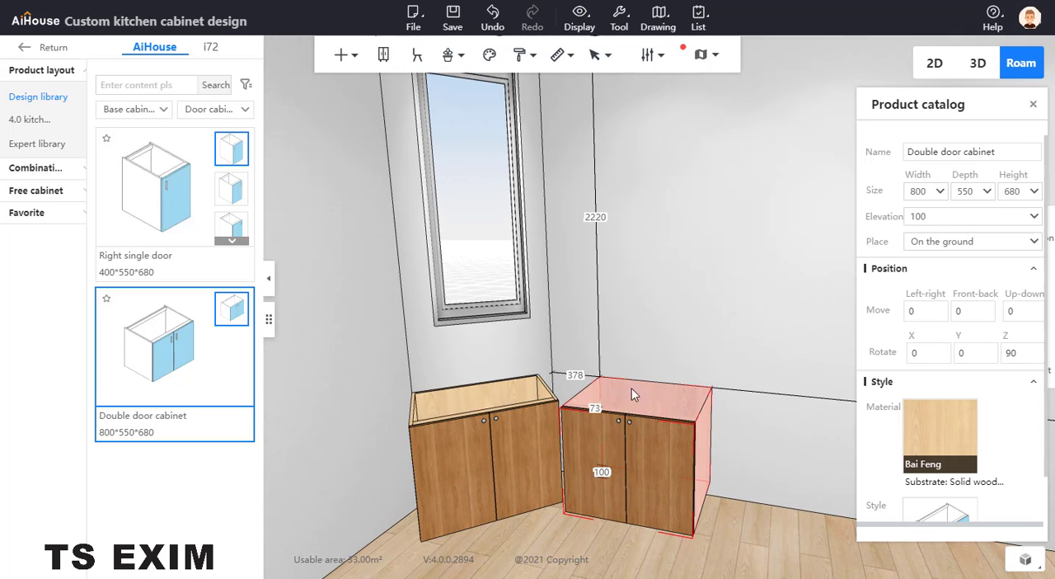
left_click(531, 393)
key("w")
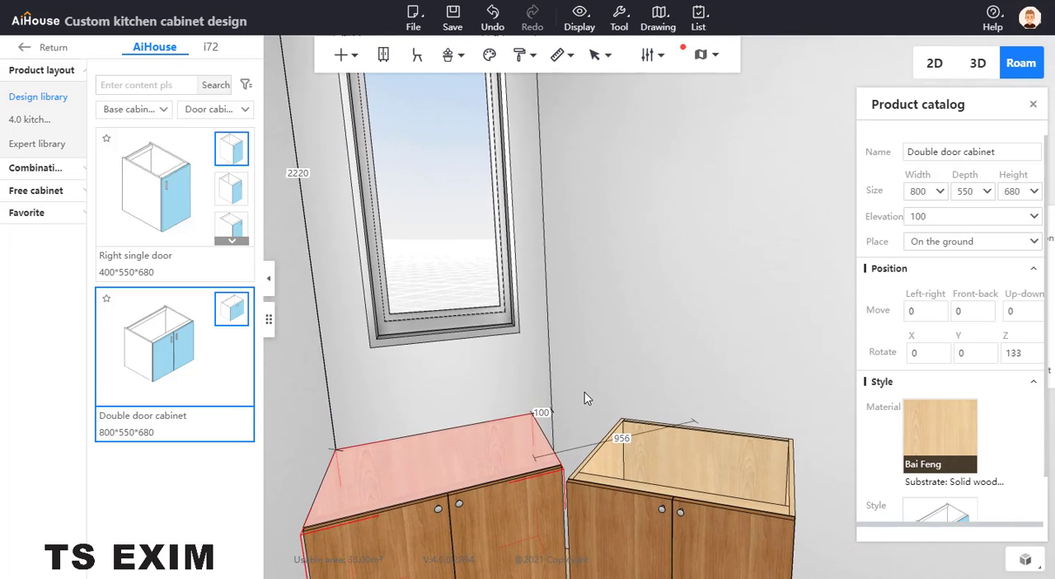
left_click(584, 392)
left_click(548, 437)
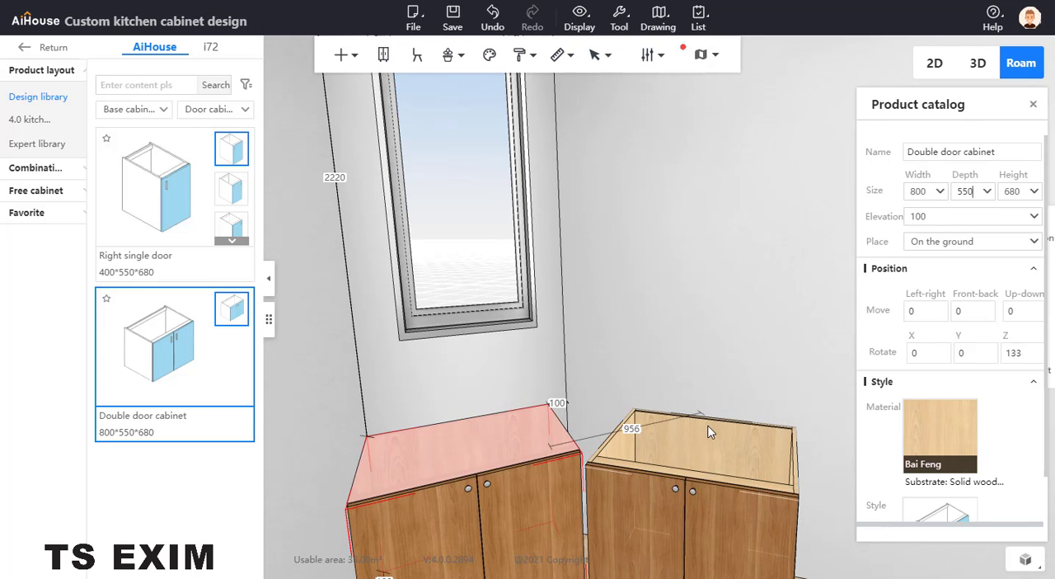
left_click(631, 433)
left_click(473, 434)
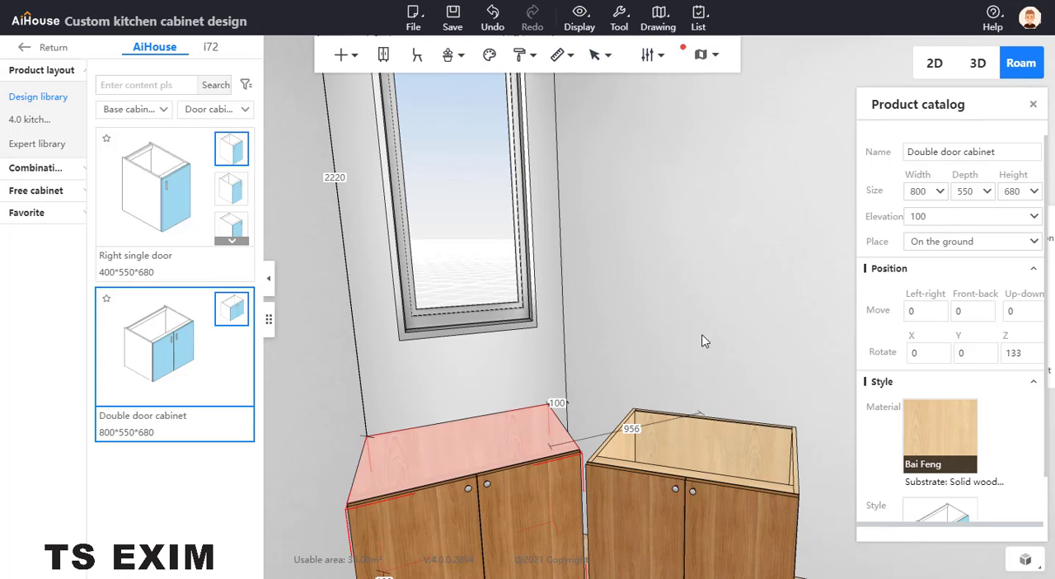
double_click(969, 191)
type("600")
key("Return")
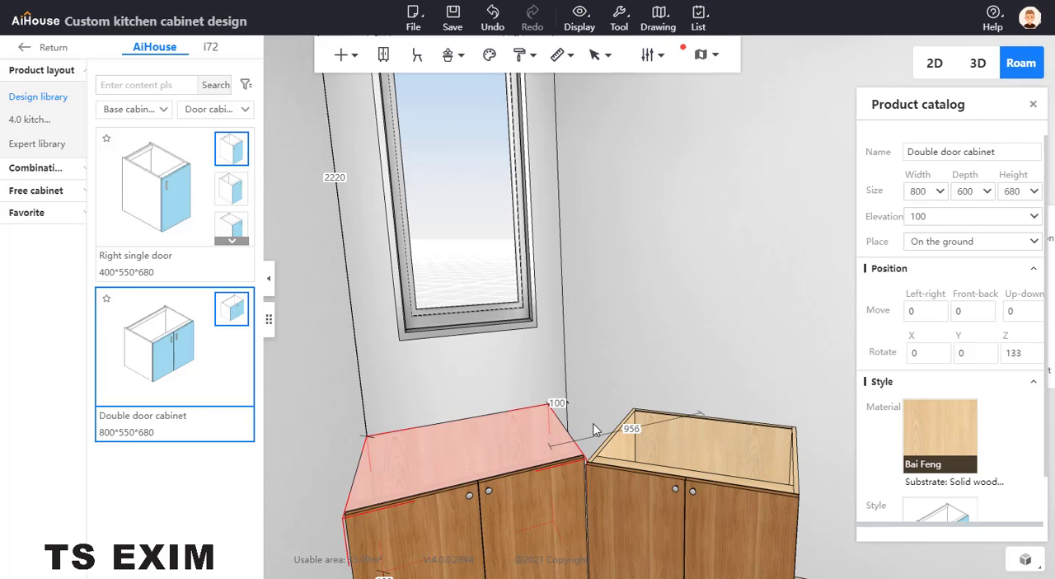
Step: Set the depth of the cabinet under the window to 610
scroll(594, 397, "up", 3)
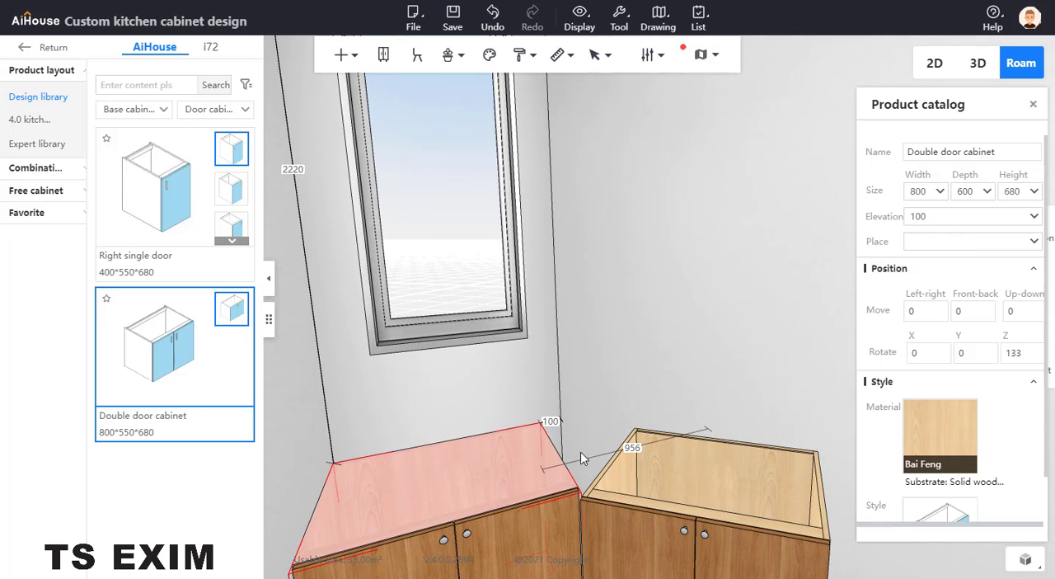
right_click_drag(634, 399, 610, 352)
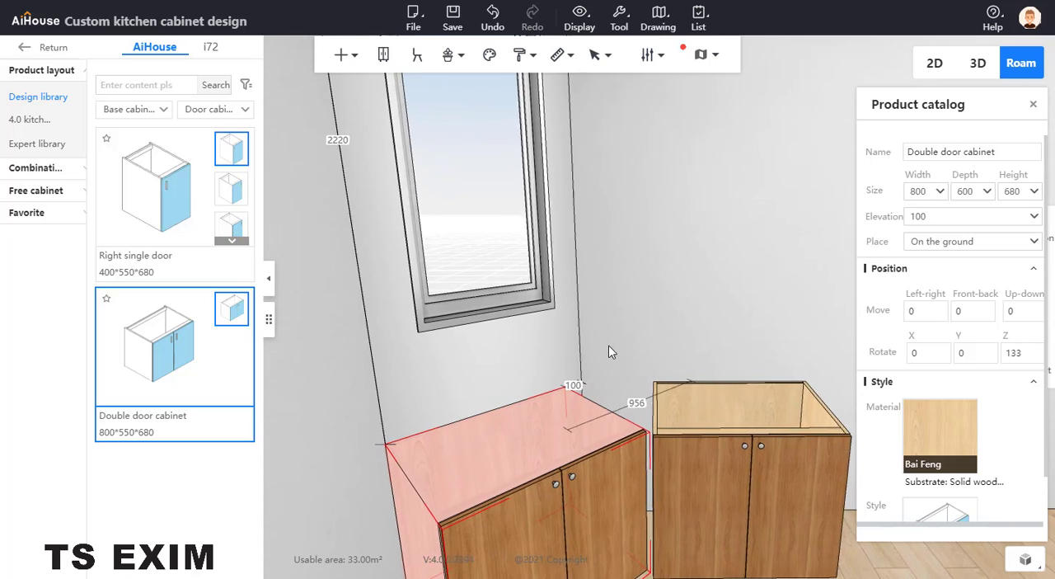
scroll(605, 342, "down", 2)
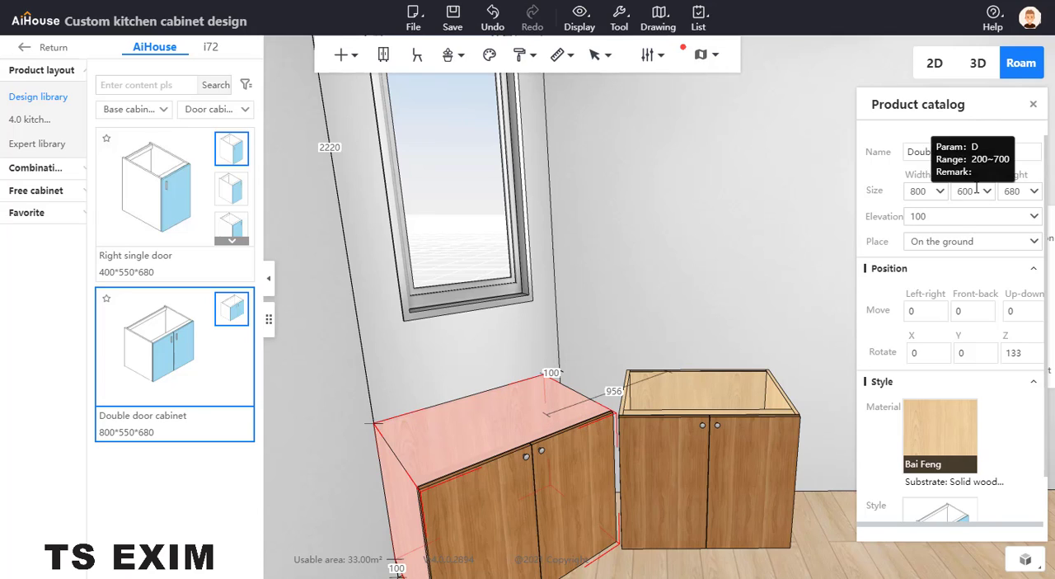
left_click_drag(977, 187, 965, 188)
type("1")
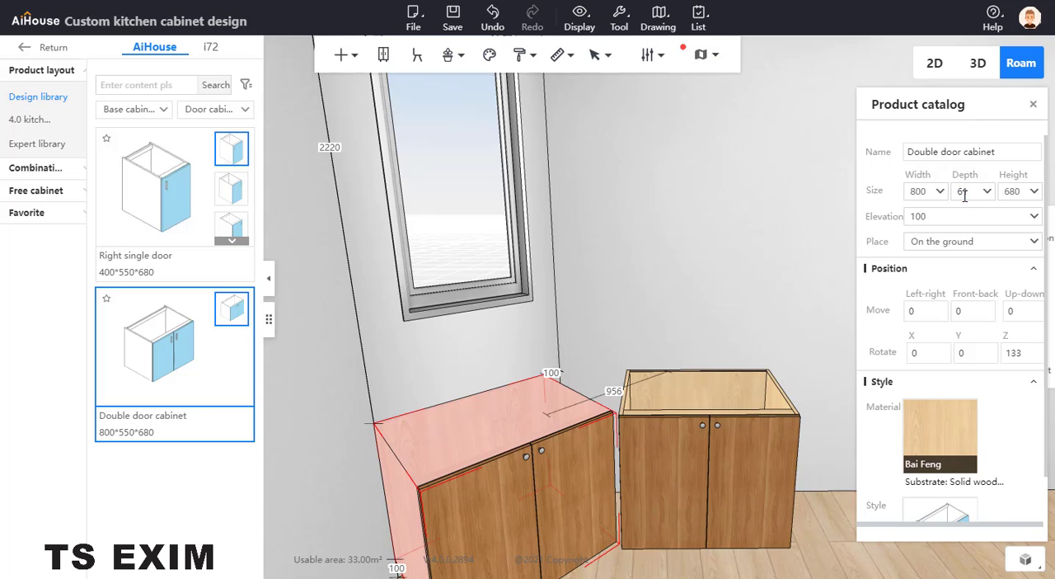
type("0")
key("Return")
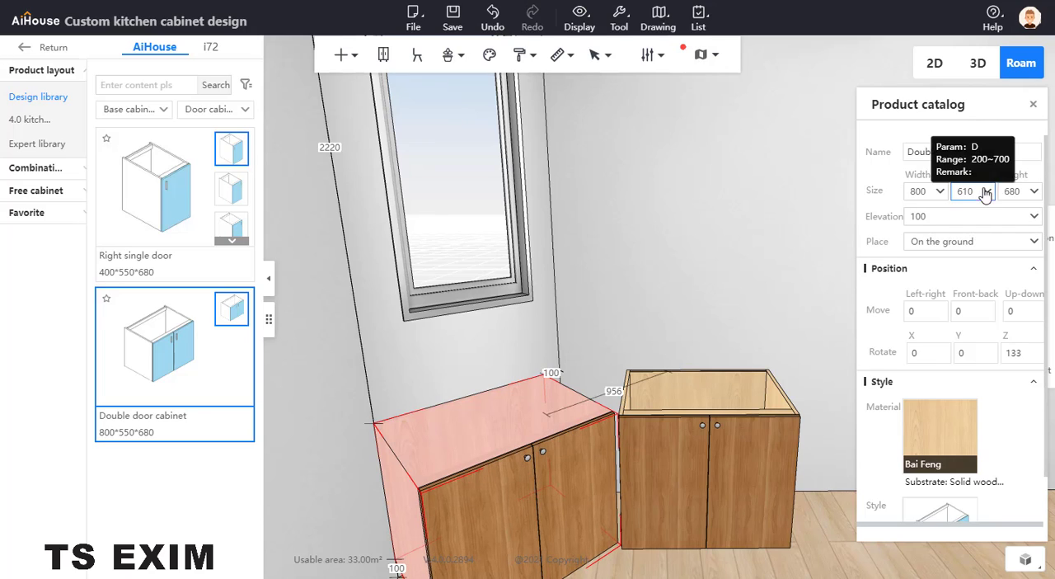
Step: Increase the depth of the cabinet under the window by 40 to 650 and deselect the cabinet
type("+40")
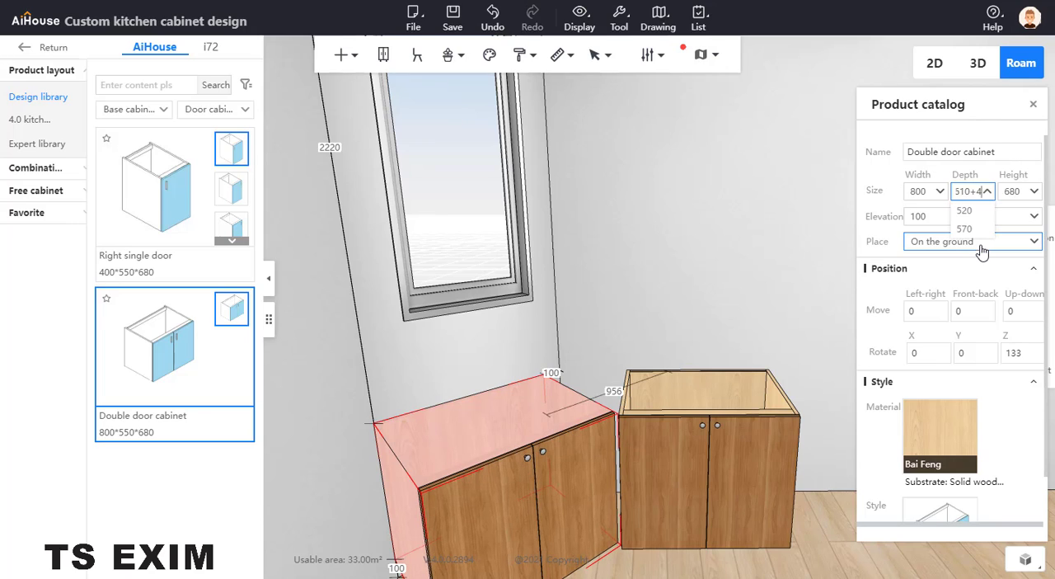
key("Return")
left_click(738, 265)
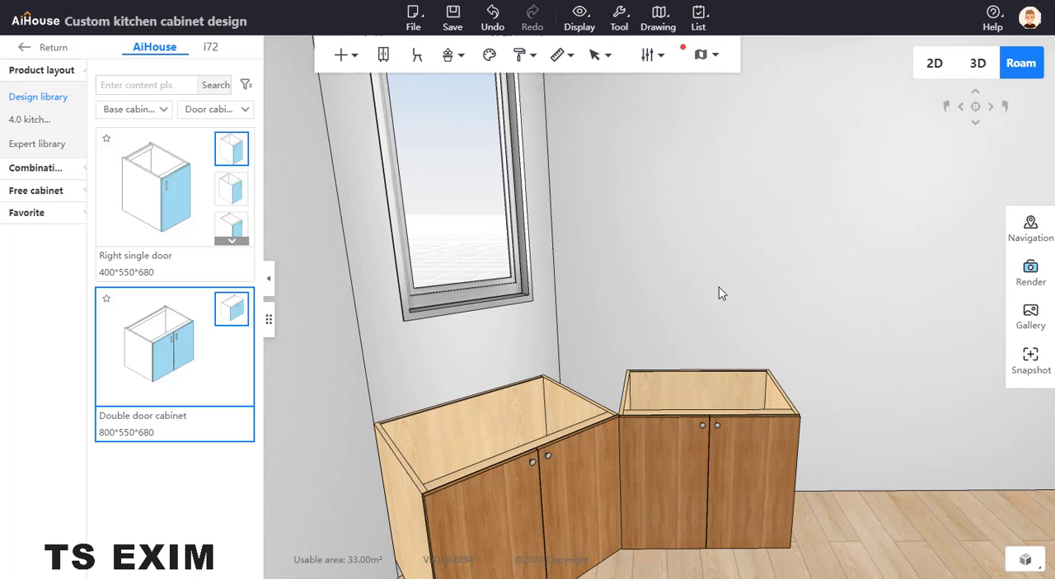
Step: Inspect the joint between the two cabinets and check the hand-drawn kitchen plan in Photos before returning to AiHouse
right_click_drag(718, 286, 701, 309)
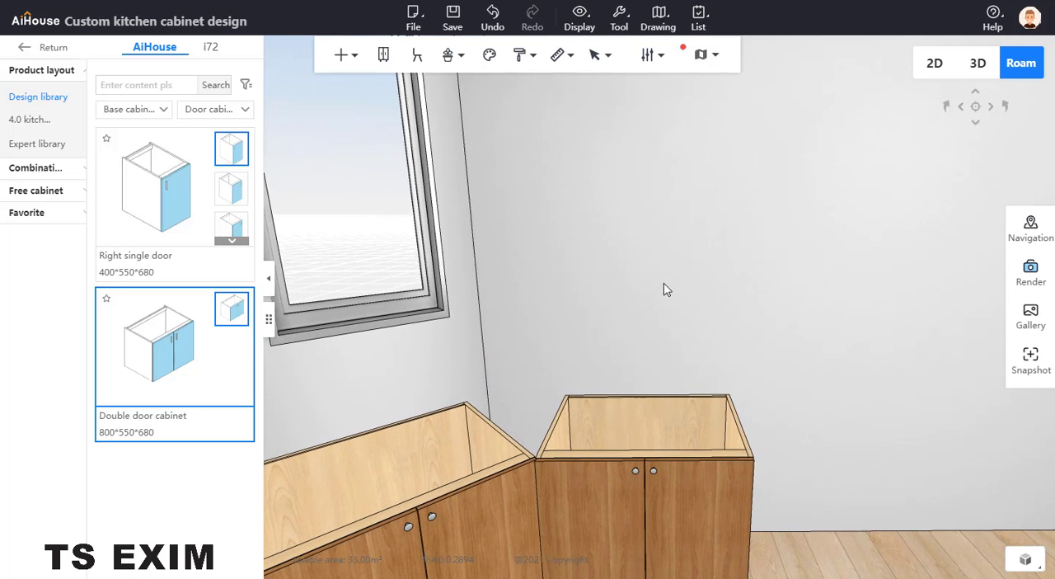
scroll(666, 284, "down", 3)
scroll(436, 362, "down", 2)
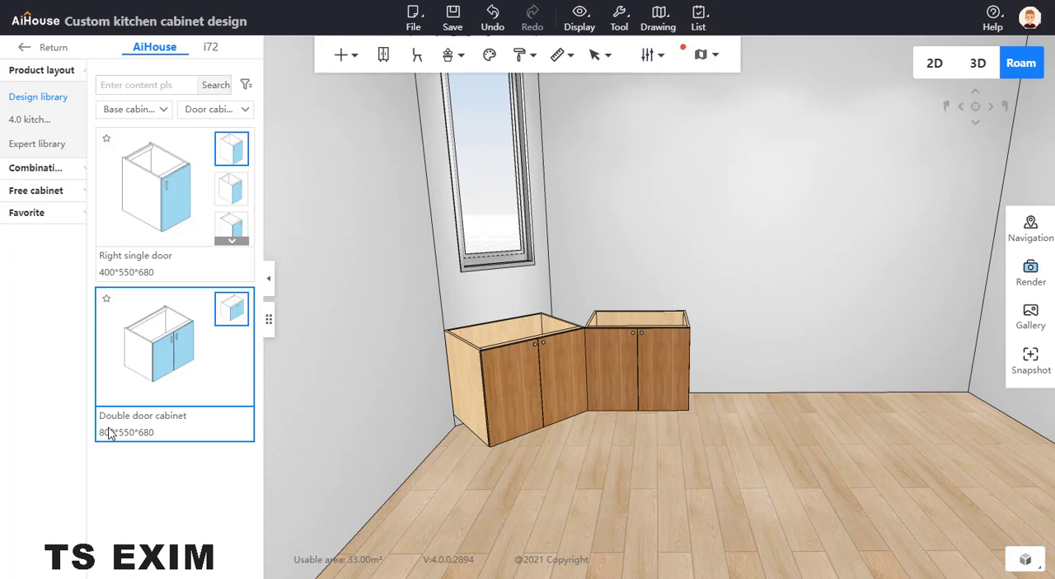
key("alt+Tab")
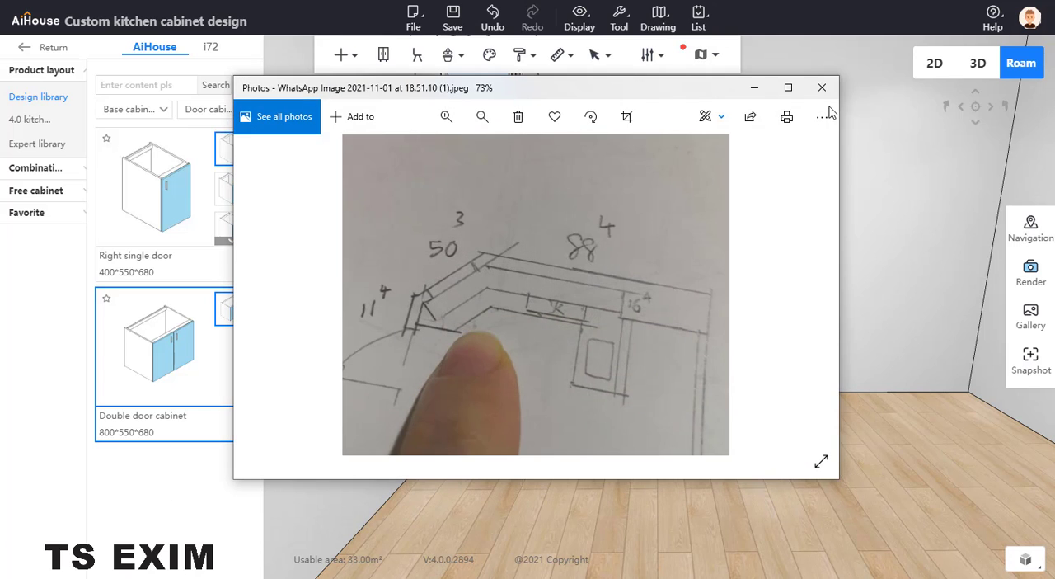
left_click(755, 89)
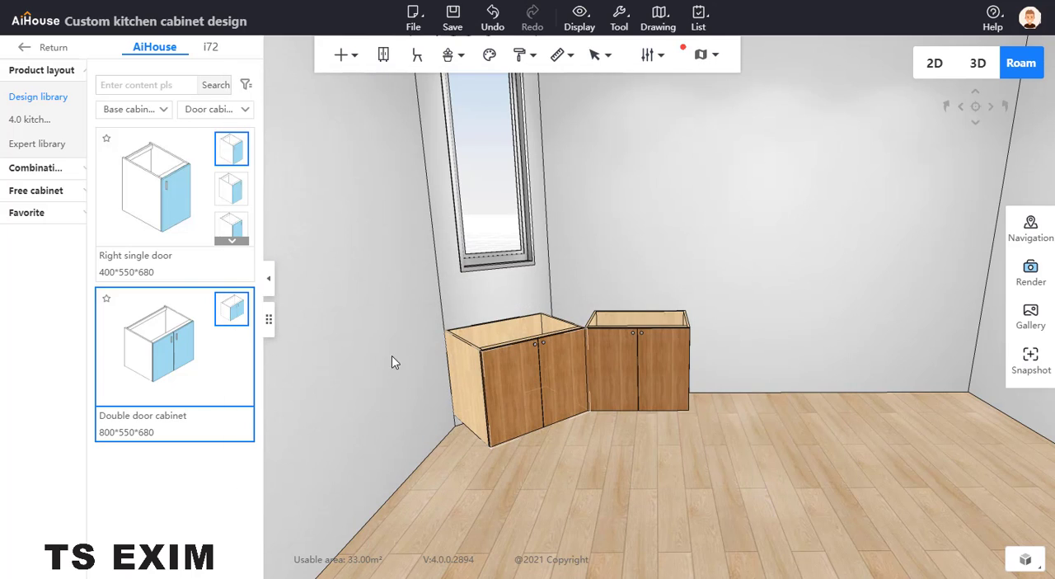
Step: Add a Floor cabinet see light board from the special Board visible panels to the exposed side of the cabinet under the window
left_click(133, 109)
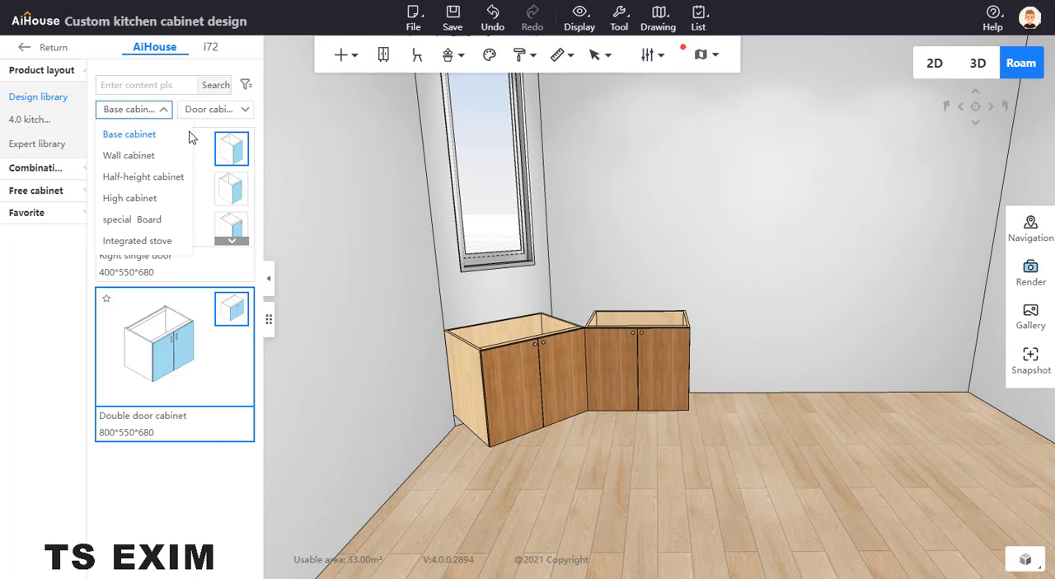
left_click(155, 222)
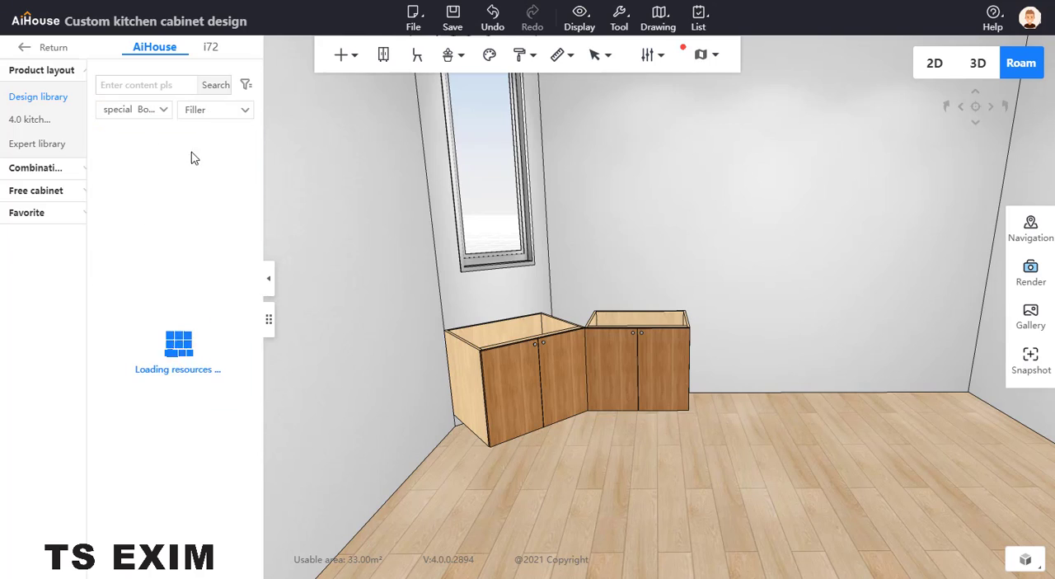
left_click(219, 112)
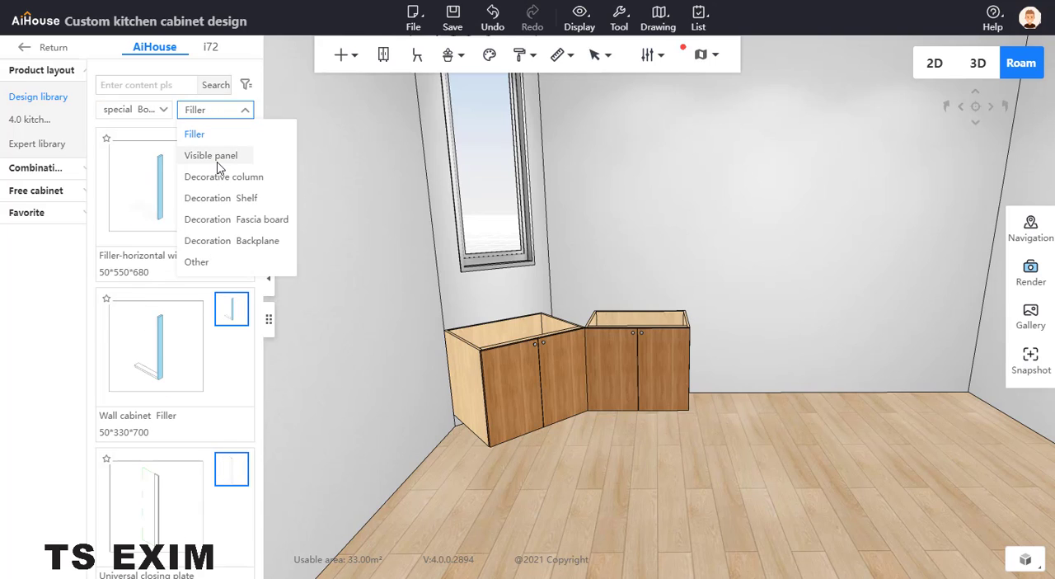
left_click(216, 156)
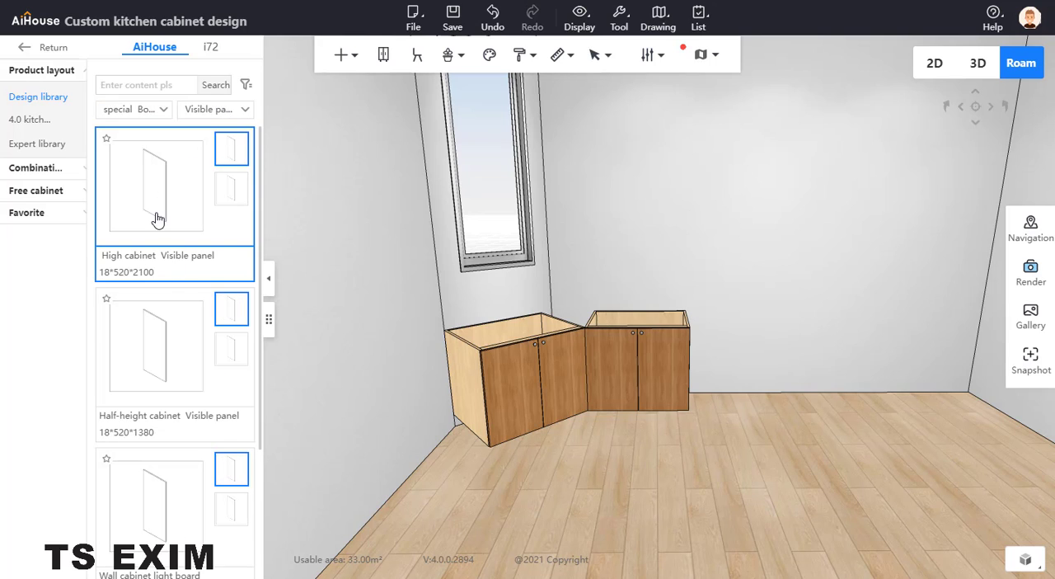
scroll(146, 387, "down", 2)
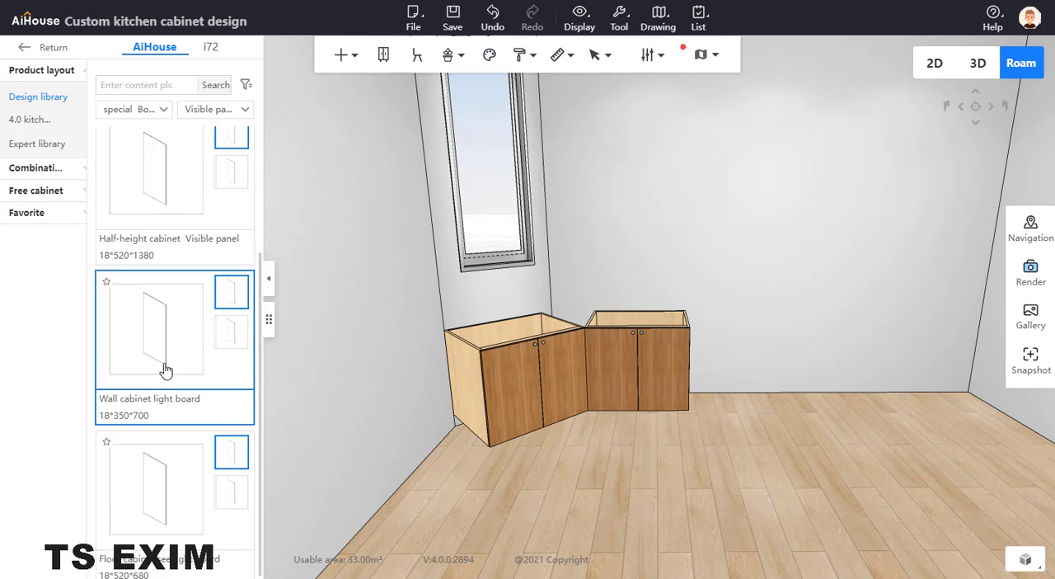
scroll(166, 363, "up", 1)
scroll(169, 359, "down", 1)
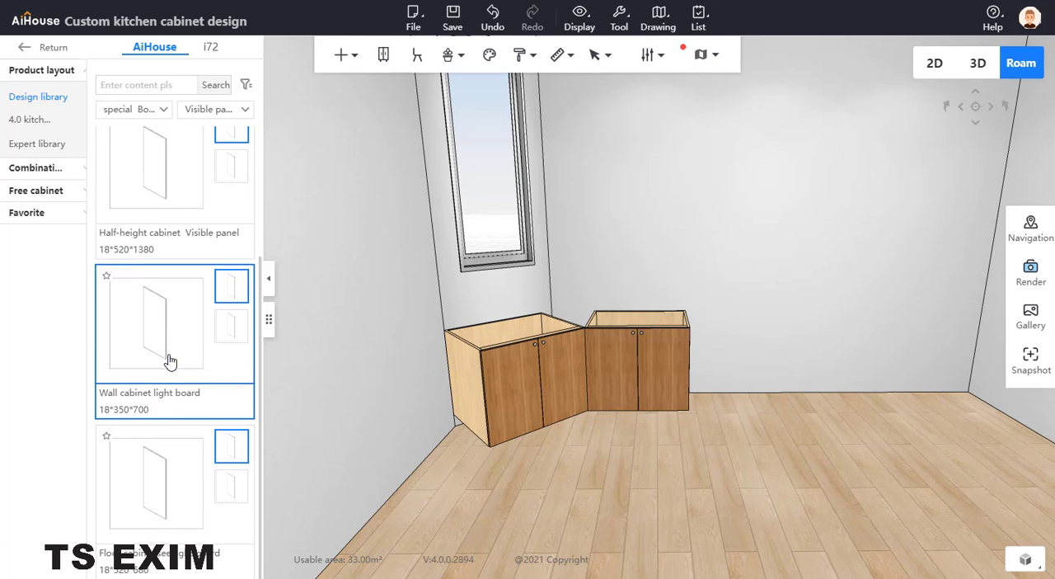
left_click(449, 416)
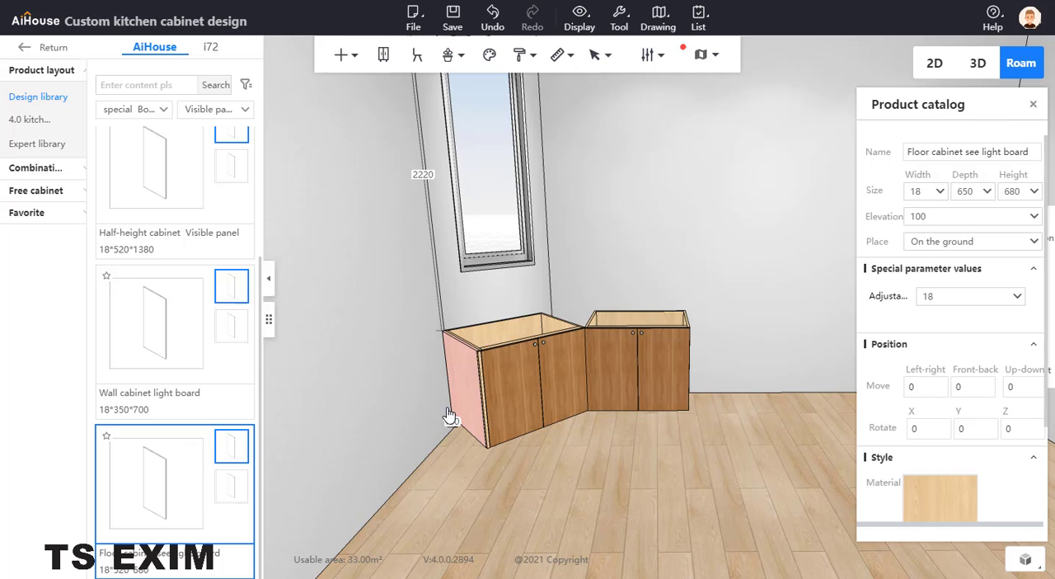
Step: Rotate the side panel of the window cabinet around the vertical axis to a Z rotation of 180
scroll(501, 351, "up", 5)
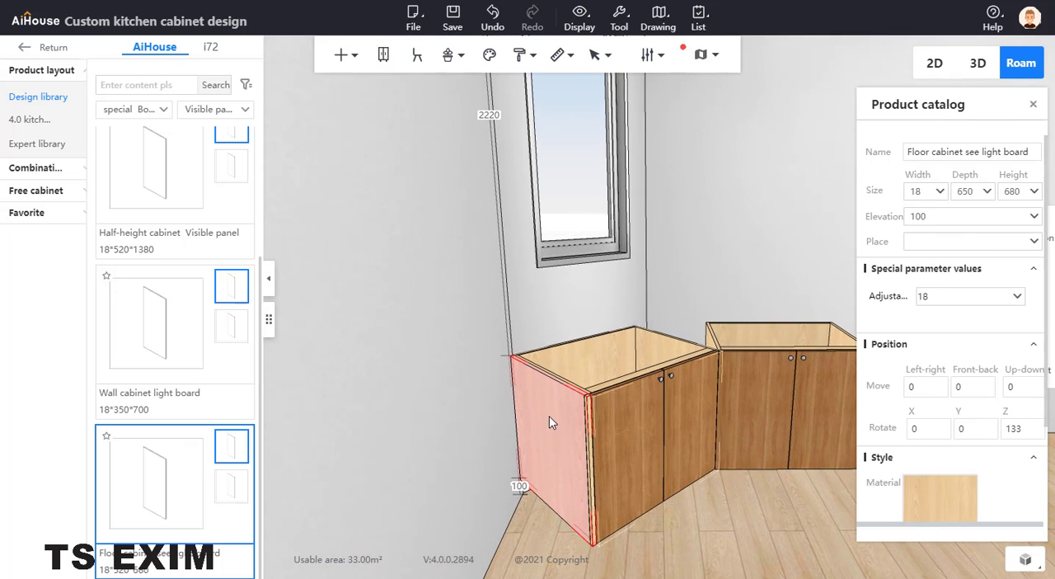
right_click_drag(541, 479, 554, 499)
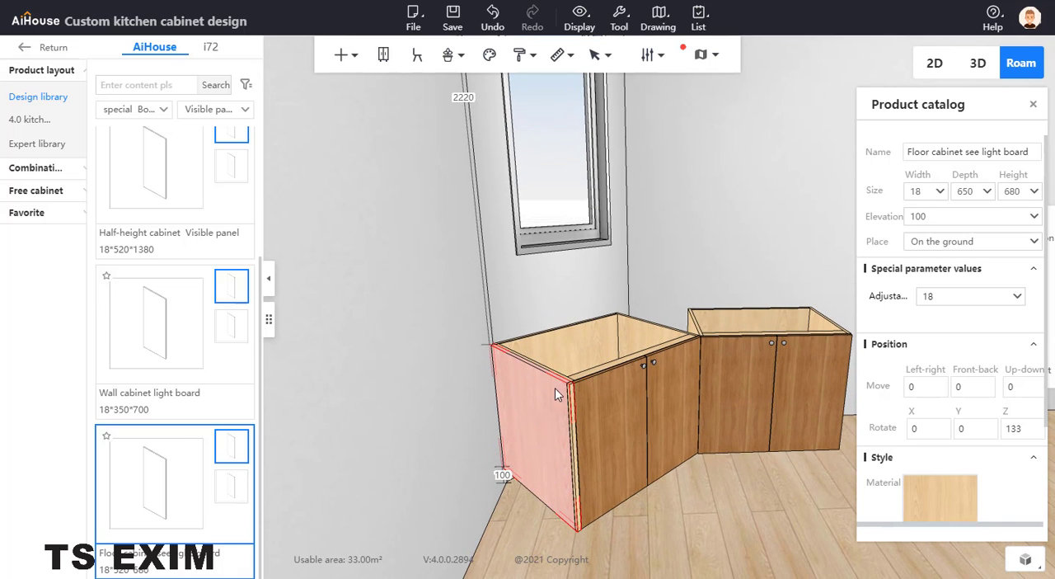
right_click_drag(520, 405, 549, 440)
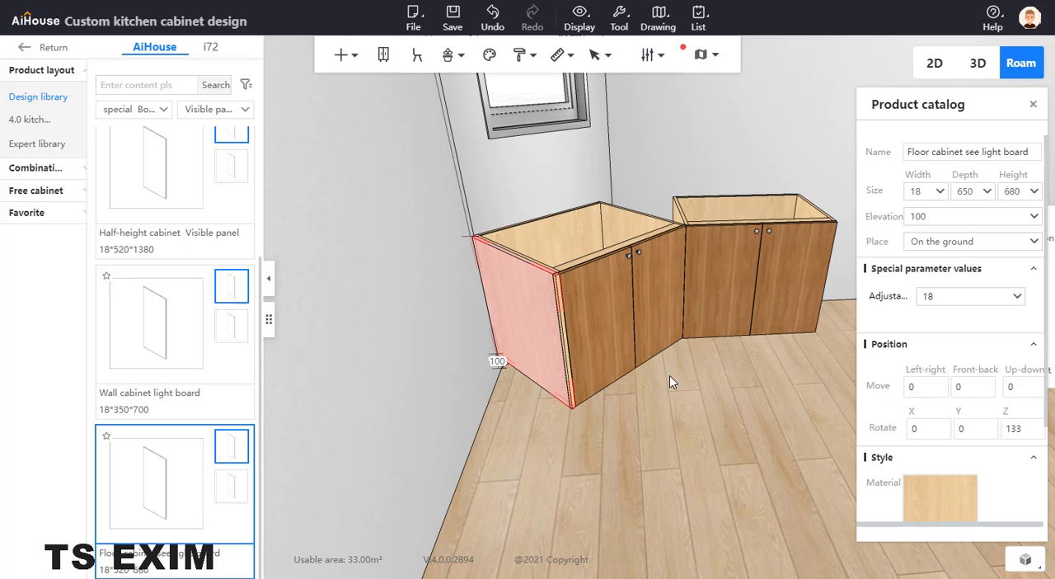
key("c")
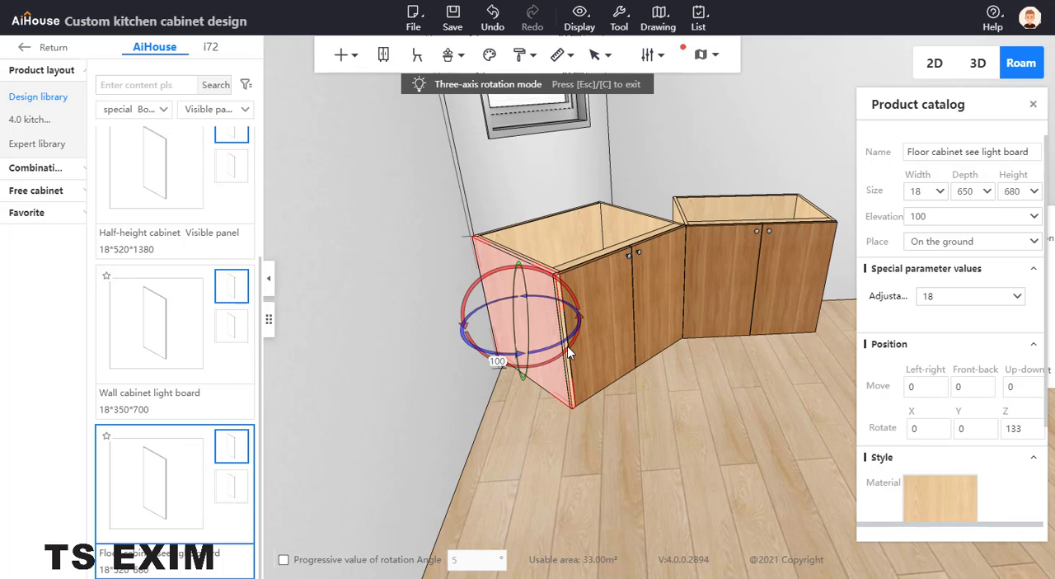
left_click(570, 333)
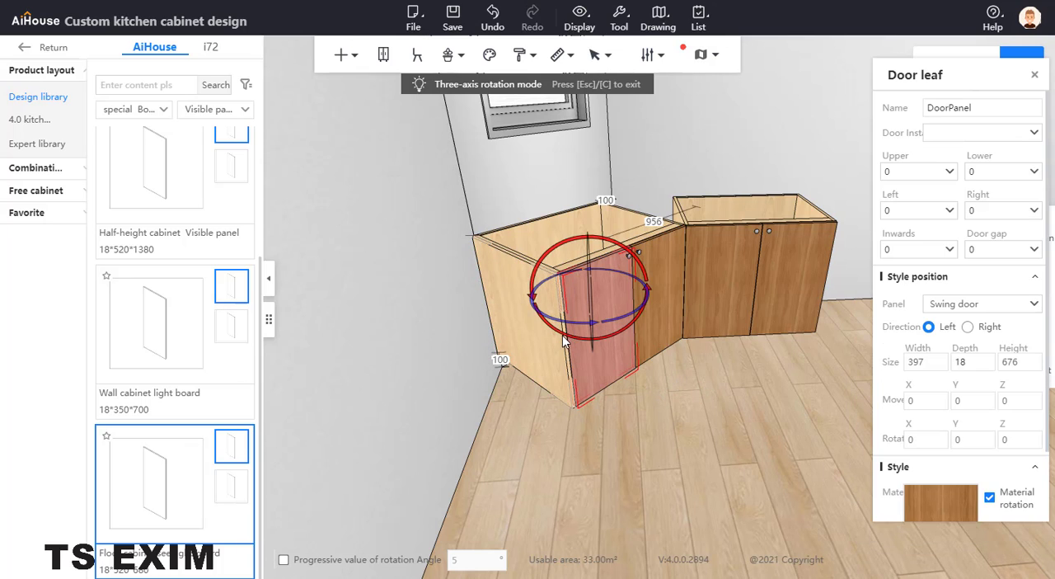
left_click(565, 347)
left_click_drag(567, 340, 604, 322)
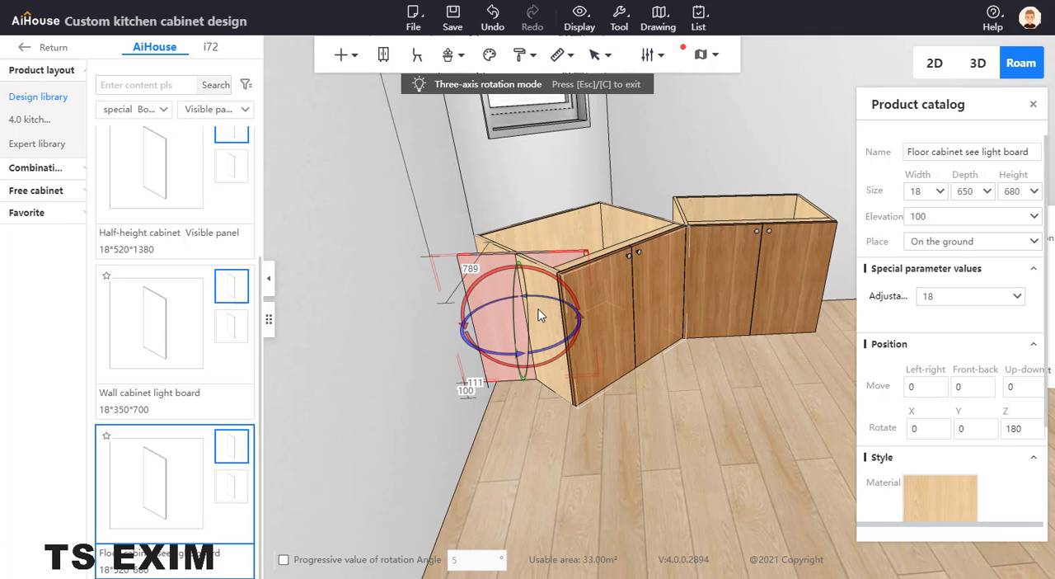
Step: Move the panel forward to the window cabinet's front corner and set its distance to the adjacent side wall to 0
key("z")
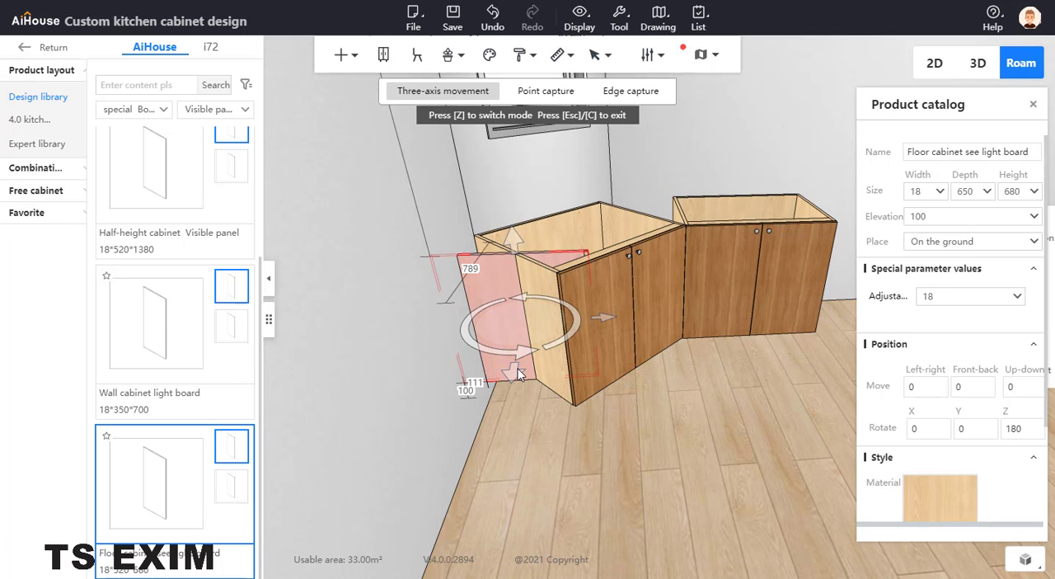
left_click_drag(515, 373, 507, 407)
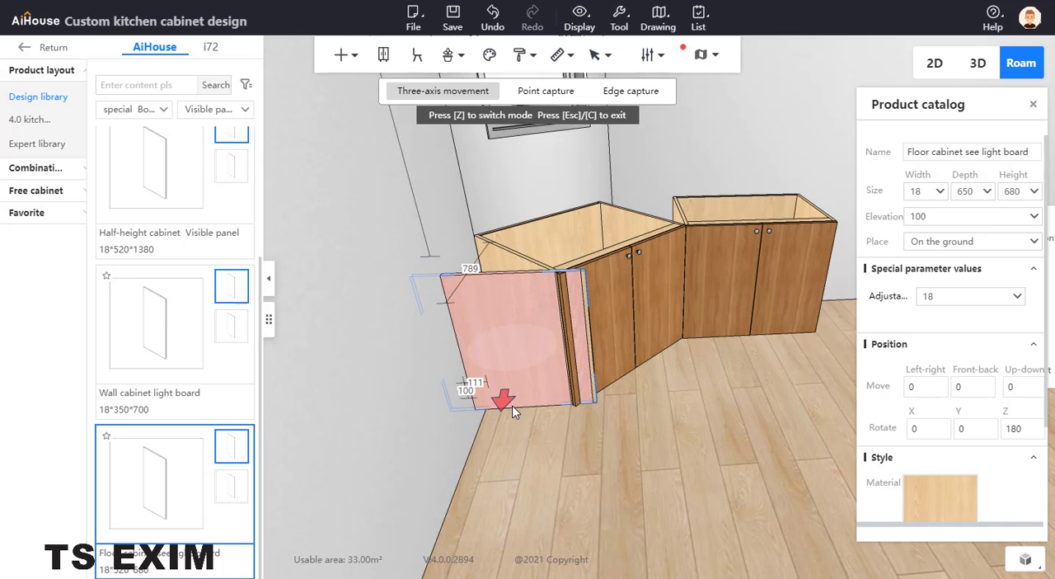
left_click_drag(512, 404, 514, 403)
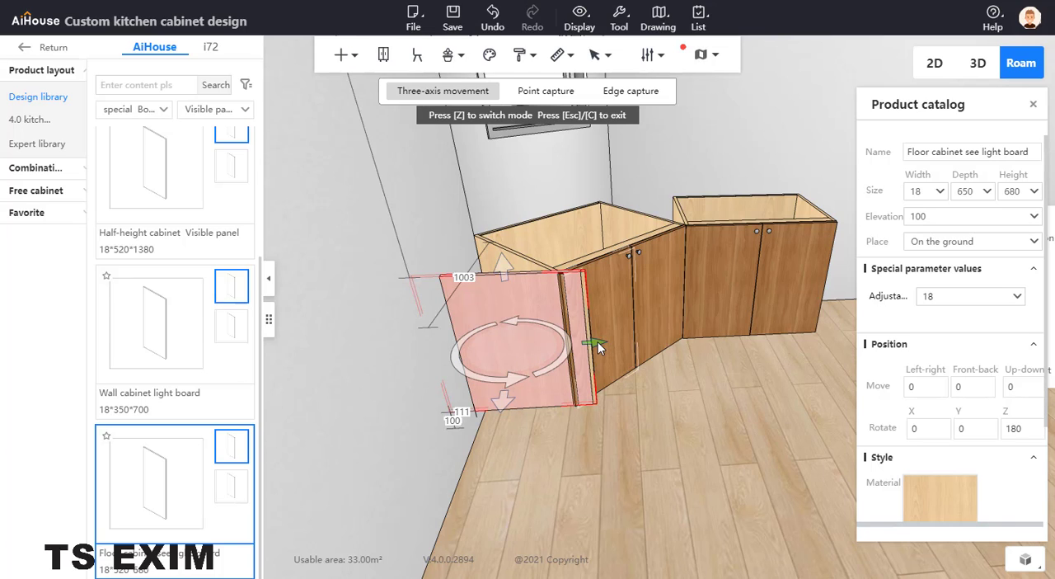
mouse_move(599, 342)
left_mouse_down()
mouse_move(632, 342)
mouse_move(614, 345)
left_mouse_up()
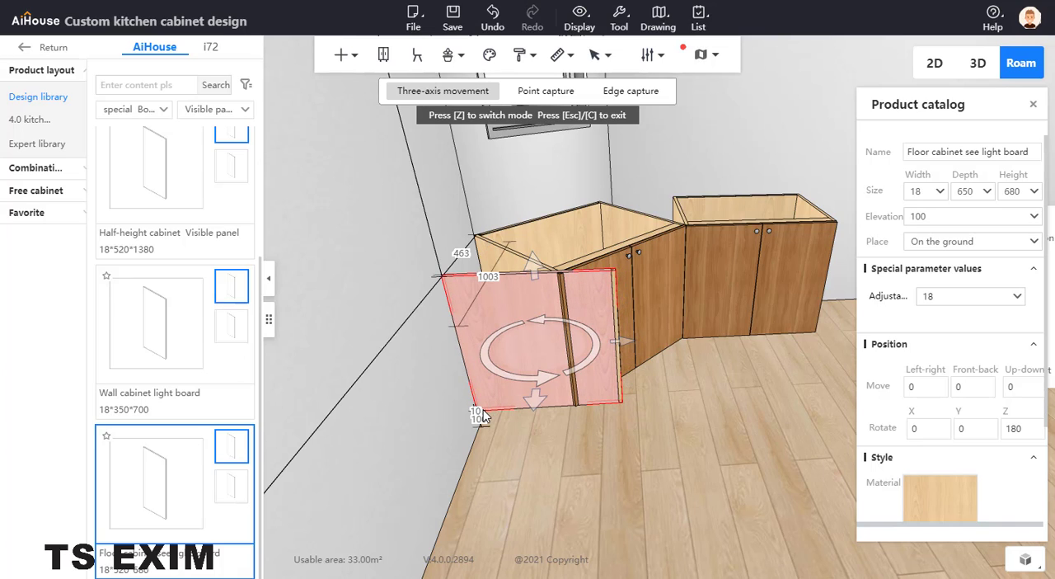
type("0")
key("Return")
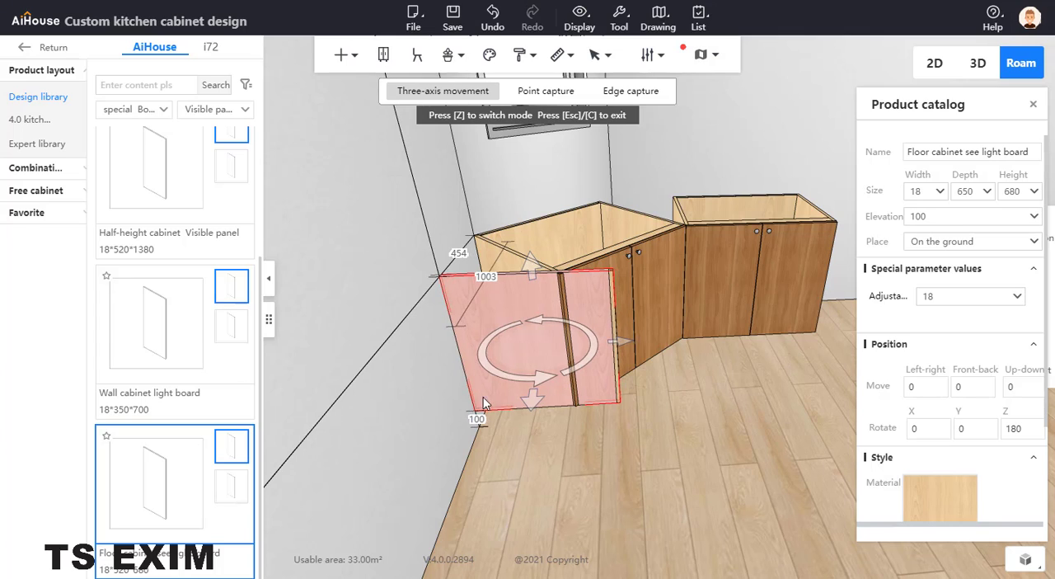
Step: Try depths of 550, 500 and 400 for the side panel to fit it to the window cabinet's front edge
left_click(978, 191)
left_click_drag(978, 191, 935, 198)
type("550")
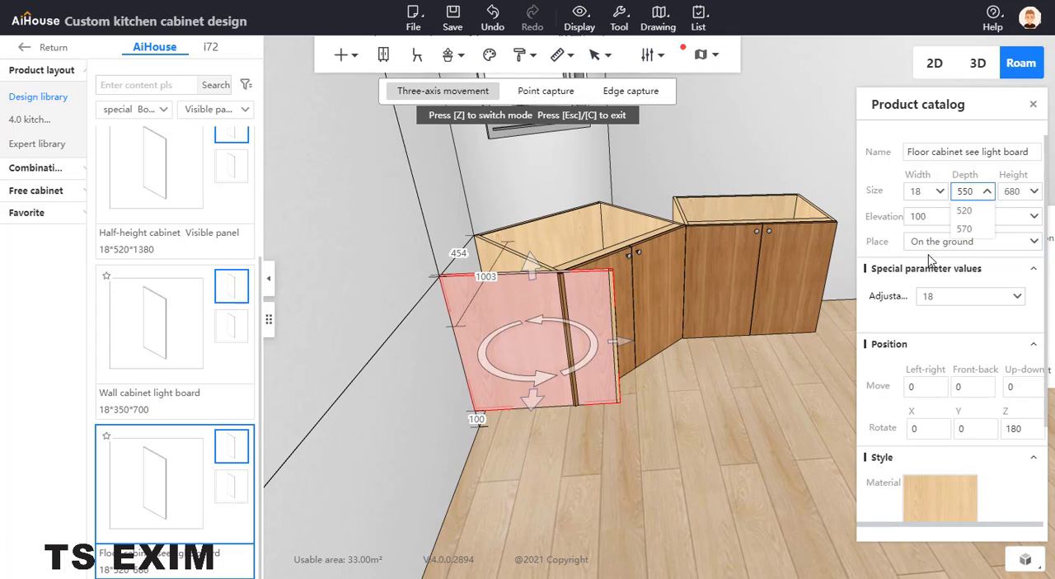
key("Return")
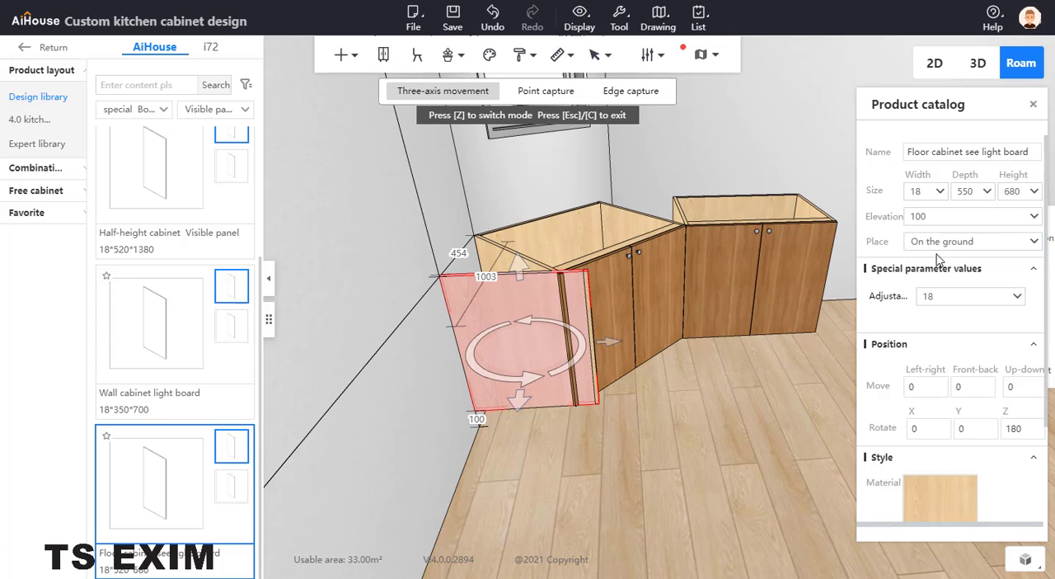
left_click(976, 192)
type("-50")
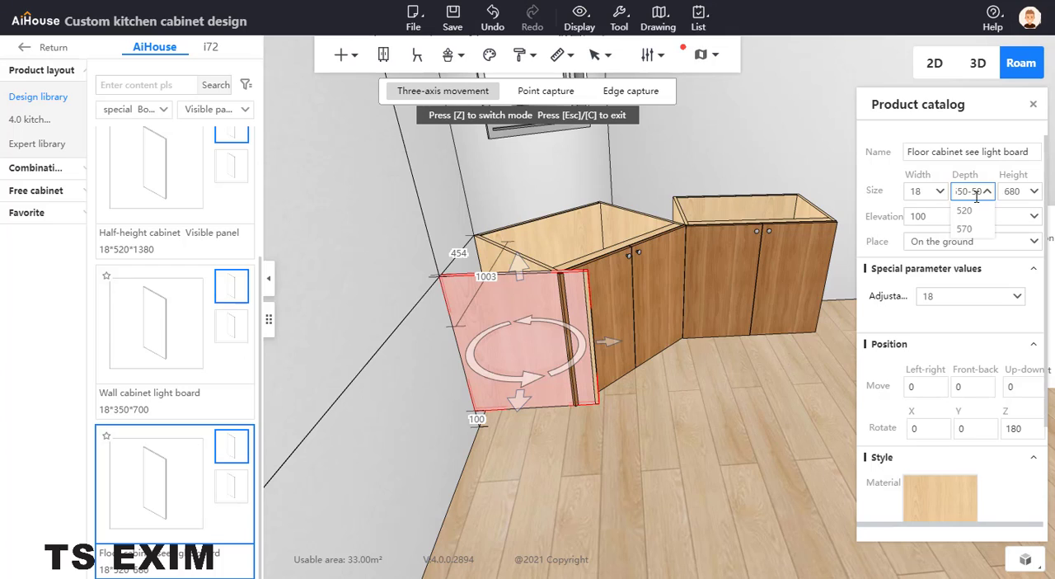
key("Return")
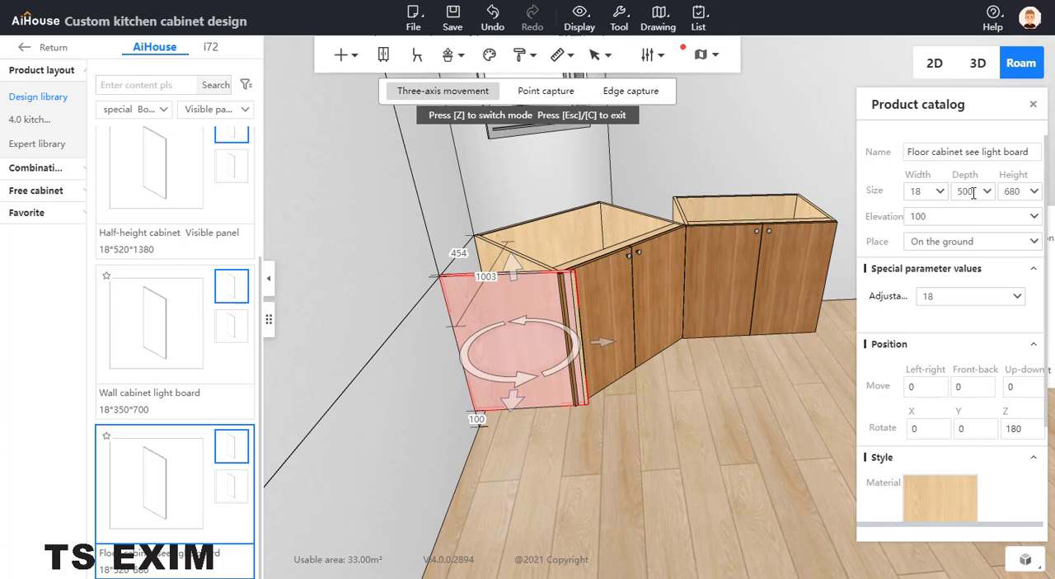
type("-100")
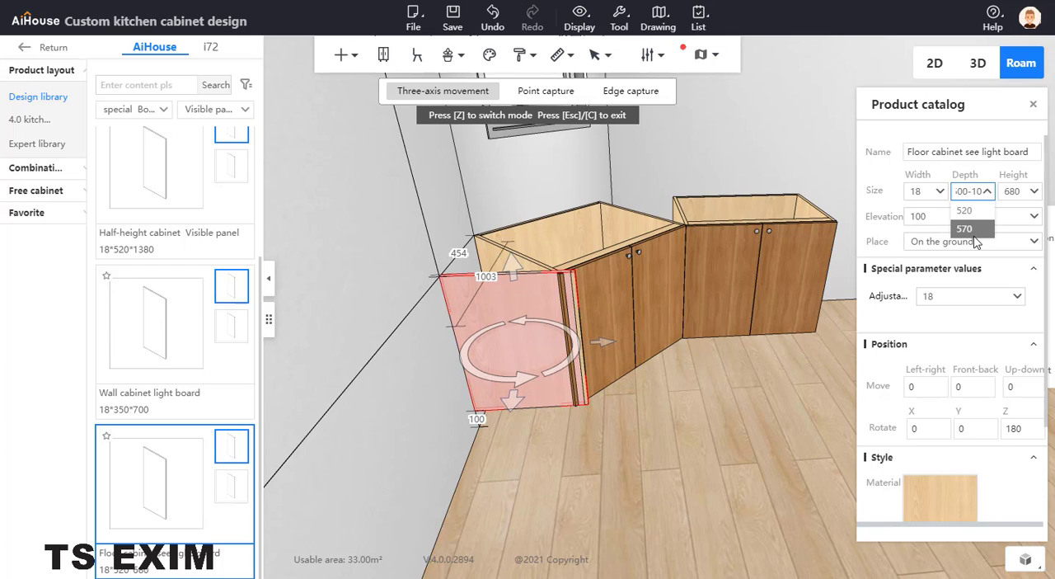
key("Return")
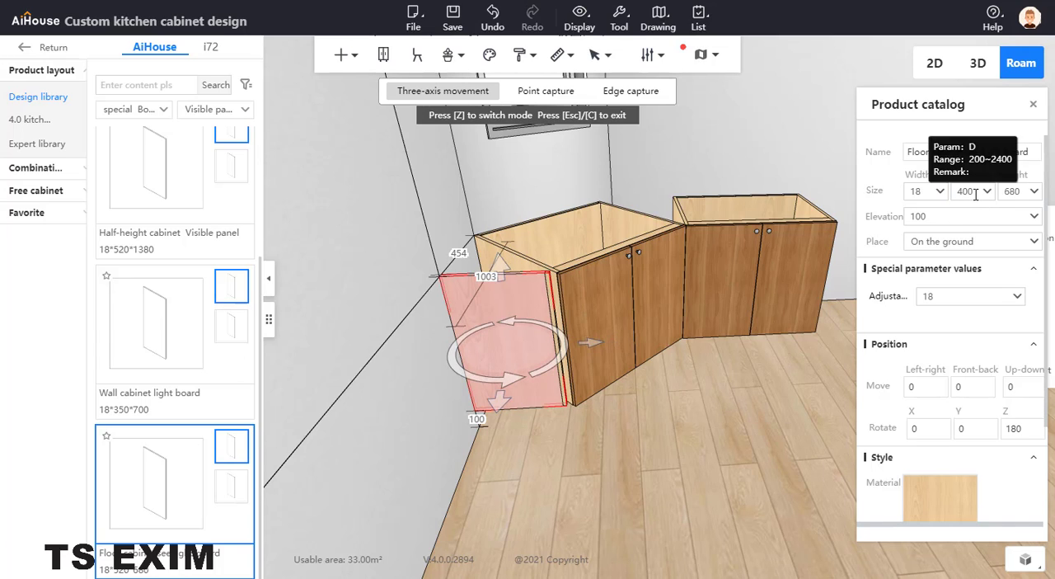
Step: Increase the side panel's depth by 50 to 450, deselect it and check its fit against the window cabinet's front
type("+50")
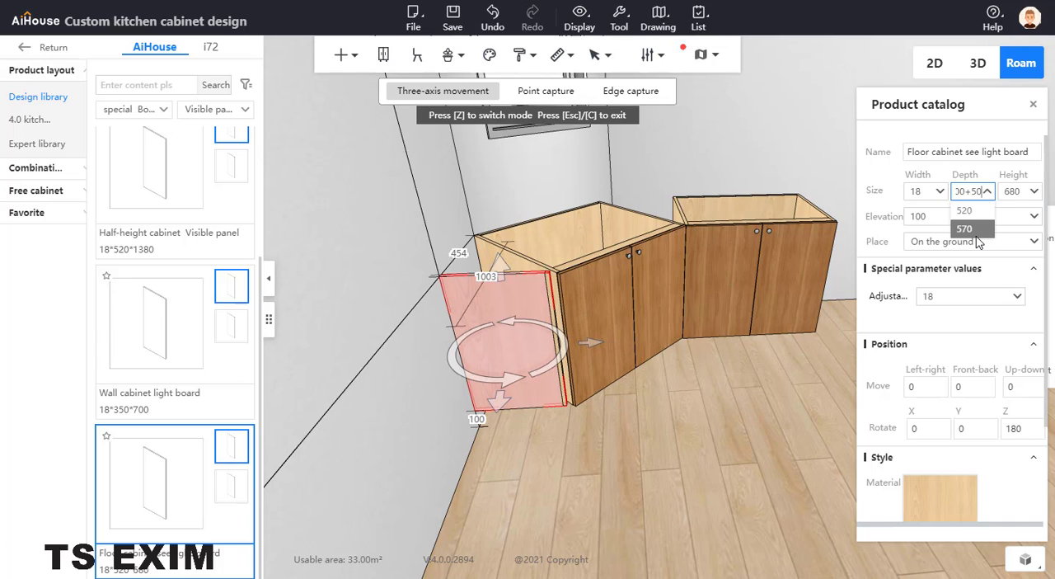
key("Return")
left_click(715, 440)
left_click_drag(714, 443, 514, 248)
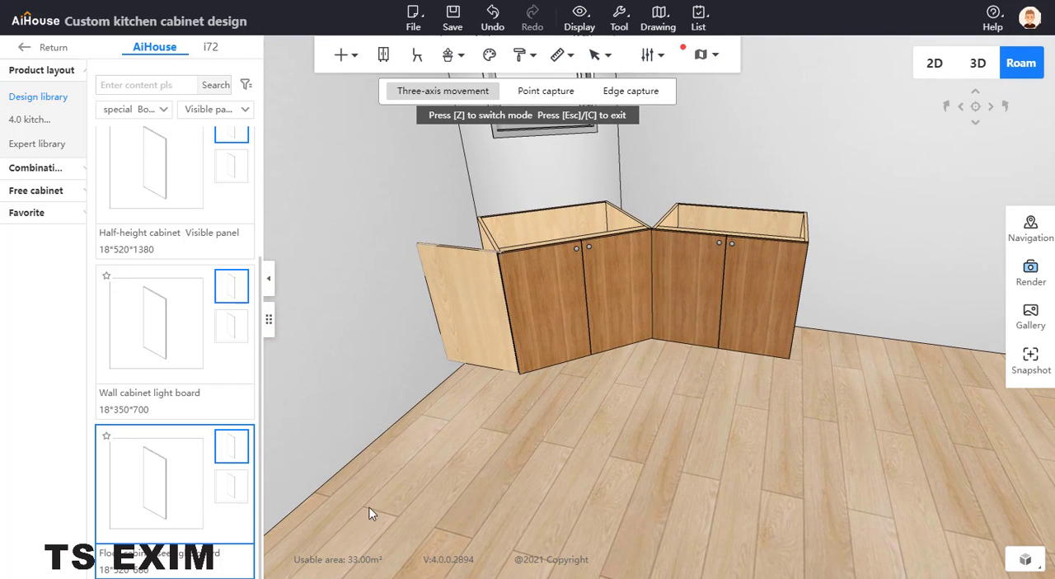